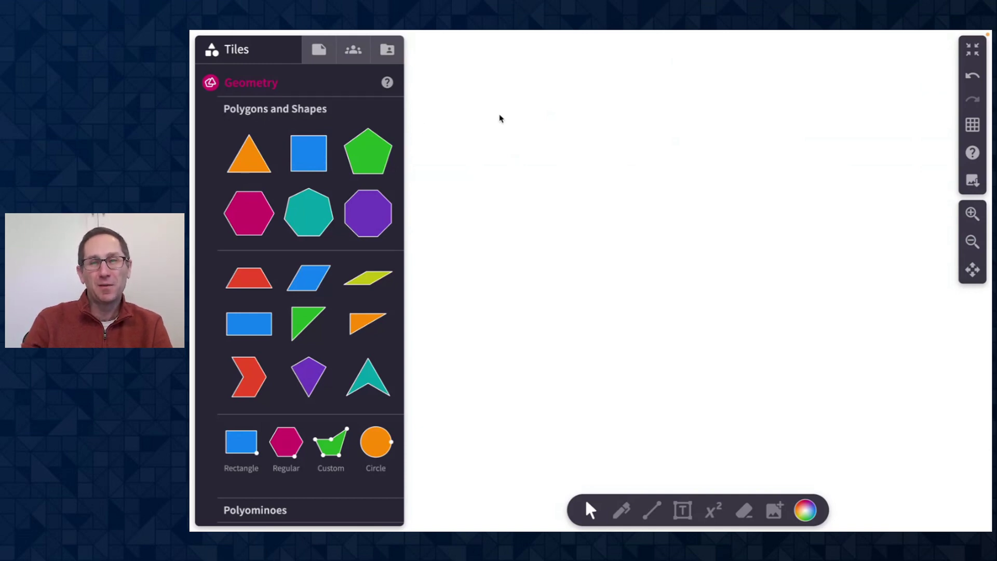
Review the Canvas type and Background colour options, keeping an Infinite canvas and white background
click(323, 56)
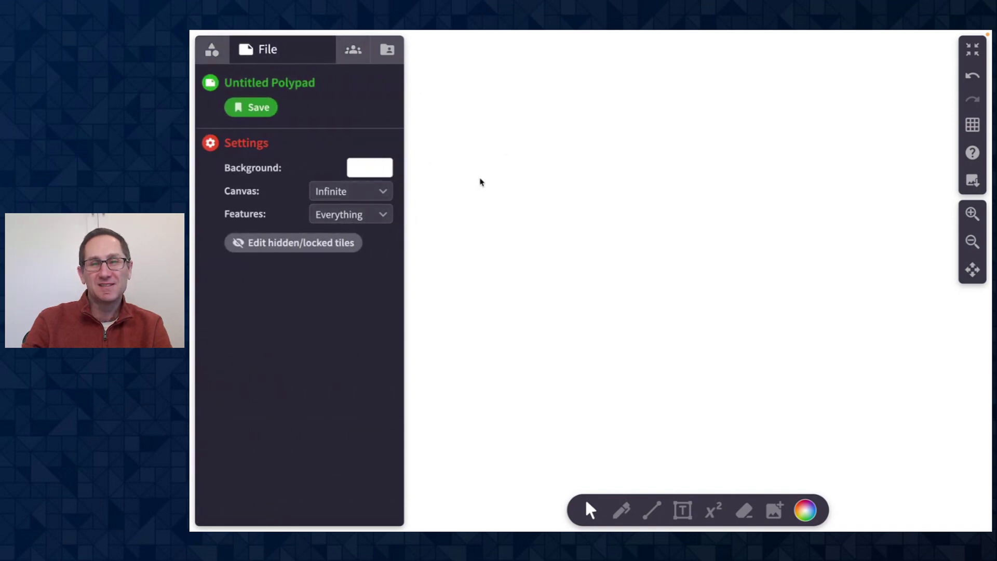
click(366, 193)
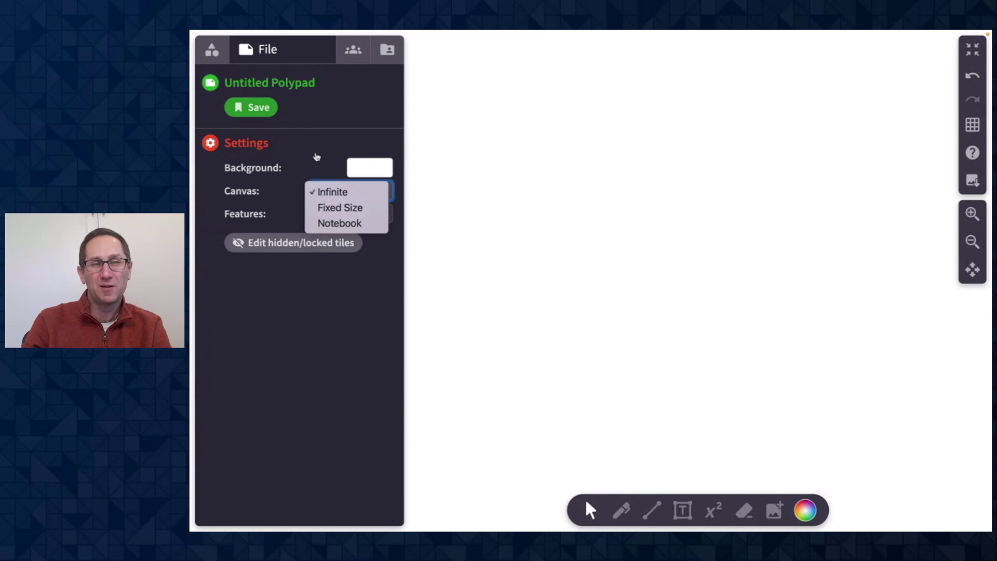
click(342, 162)
click(355, 168)
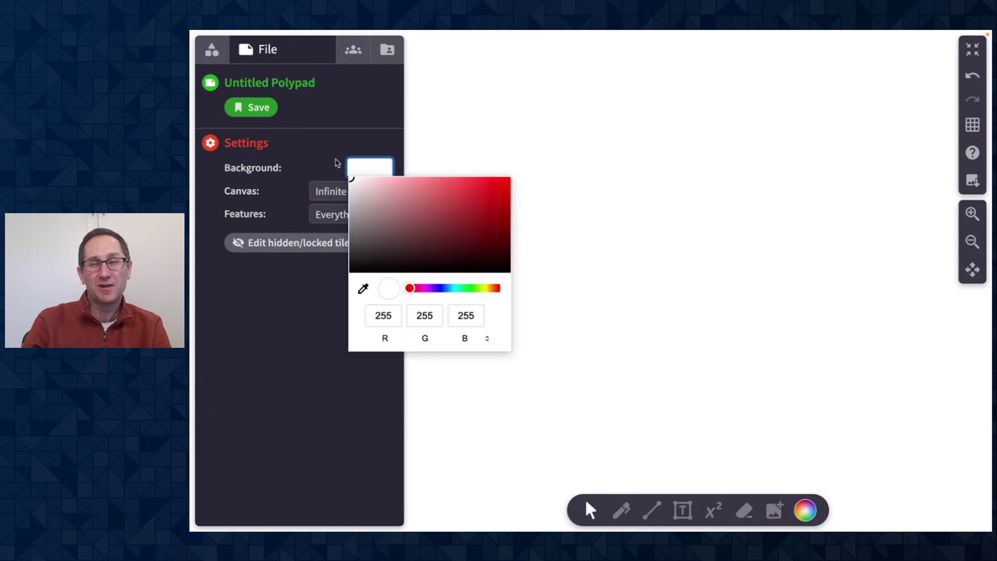
click(329, 161)
click(334, 193)
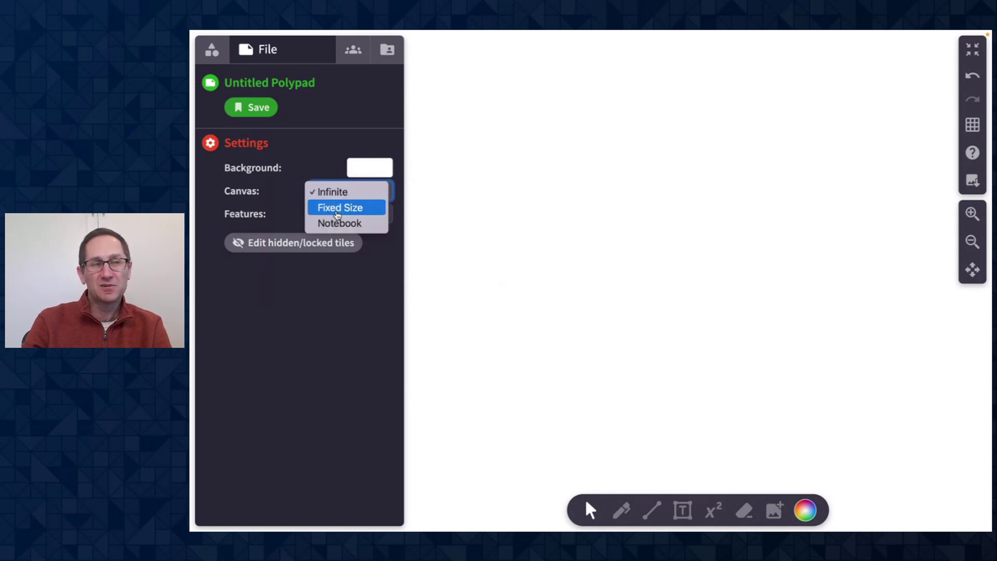
click(312, 149)
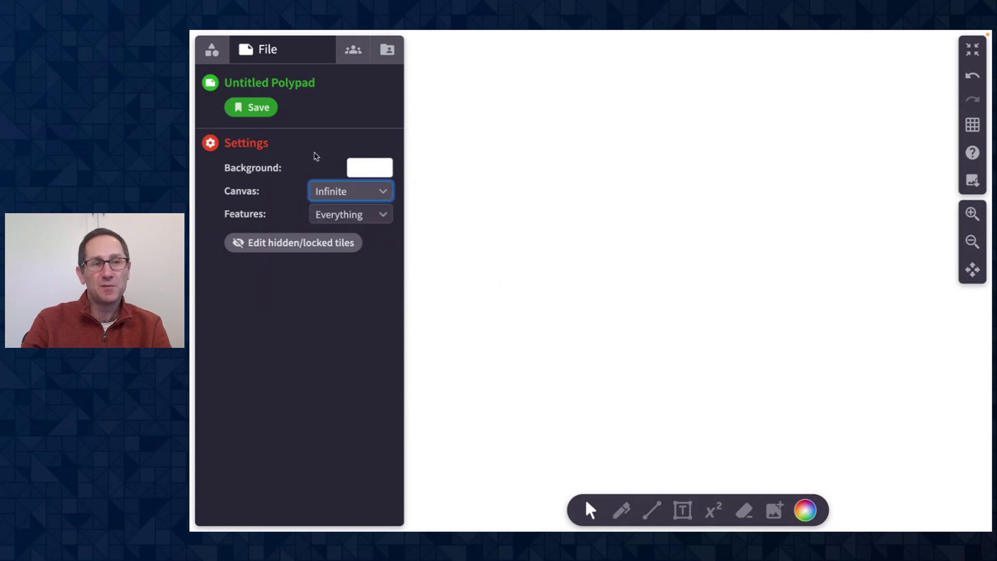
click(502, 230)
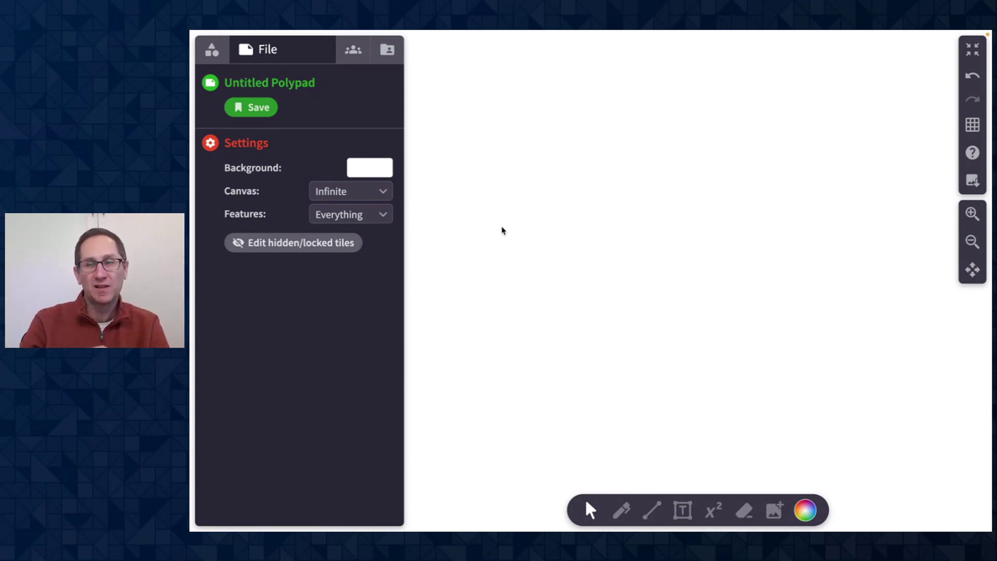
Add a thousand-cube from the Numbers tiles and split it into flats, rods, then unit cubes
click(223, 56)
scroll(318, 371, down, 5)
click(289, 448)
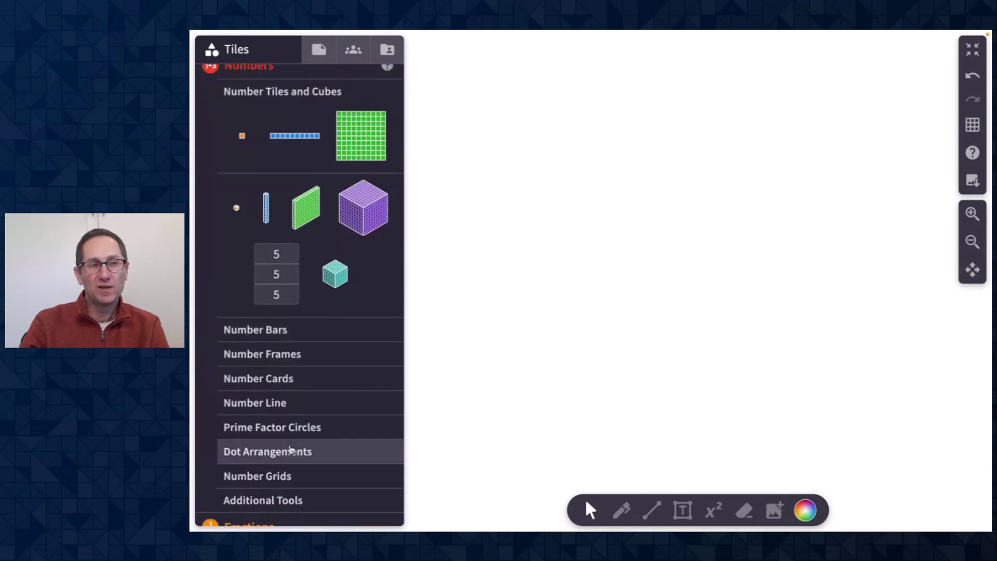
scroll(329, 195, up, 1)
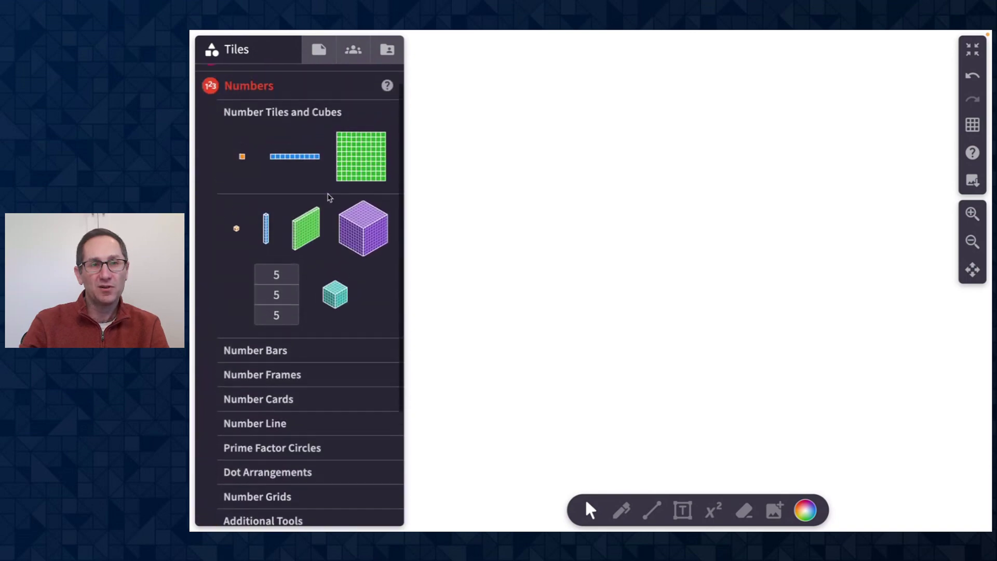
click(358, 227)
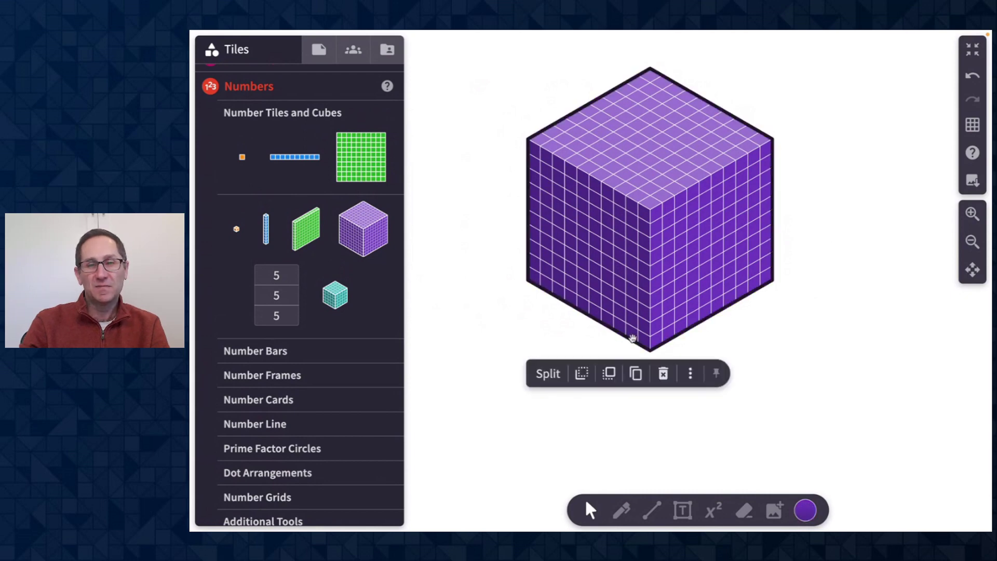
click(548, 373)
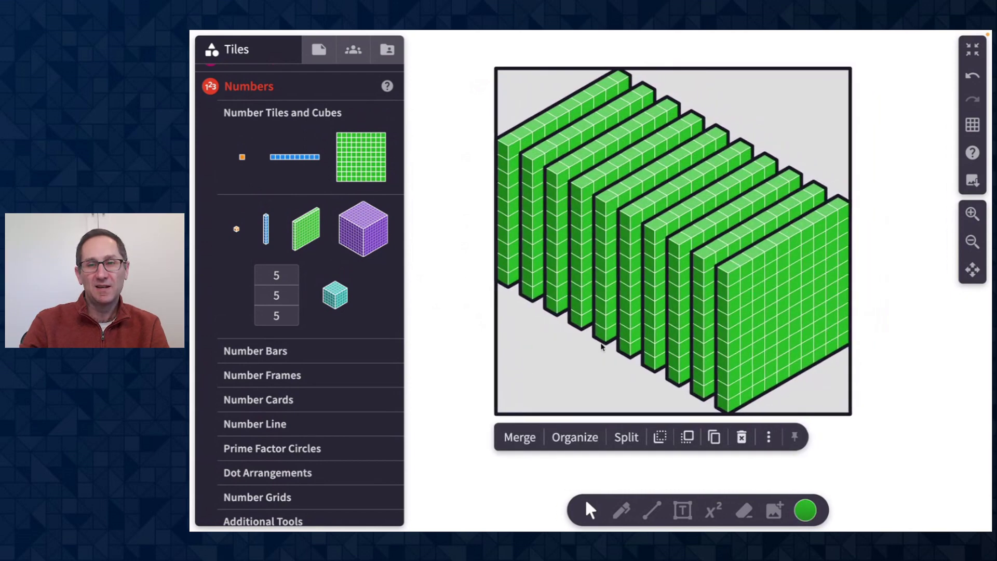
click(623, 434)
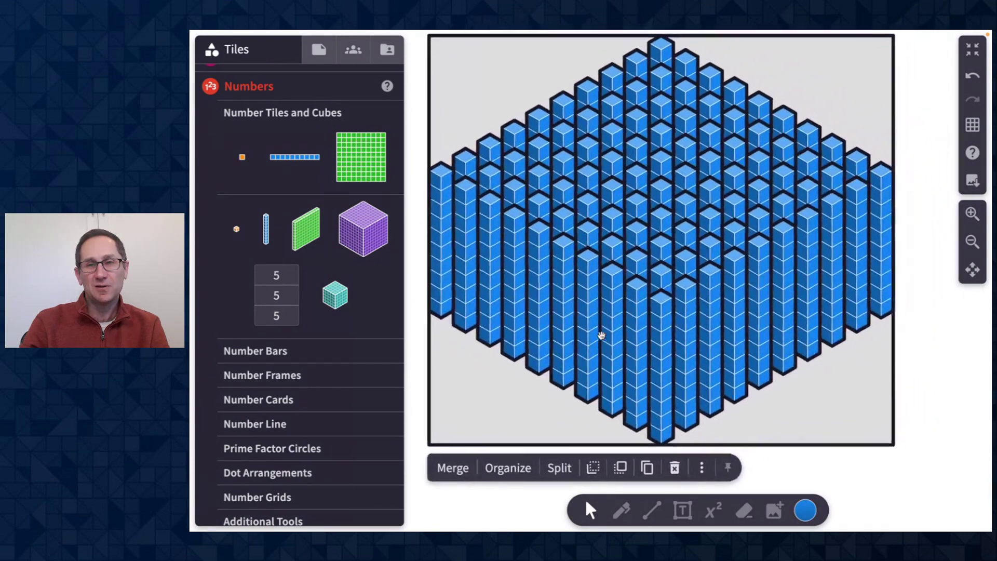
click(972, 241)
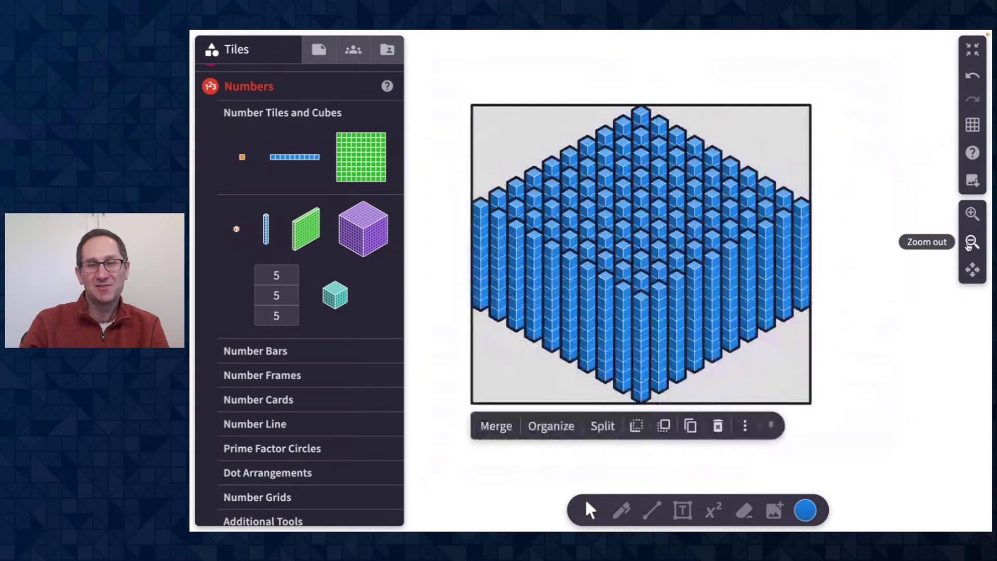
click(615, 418)
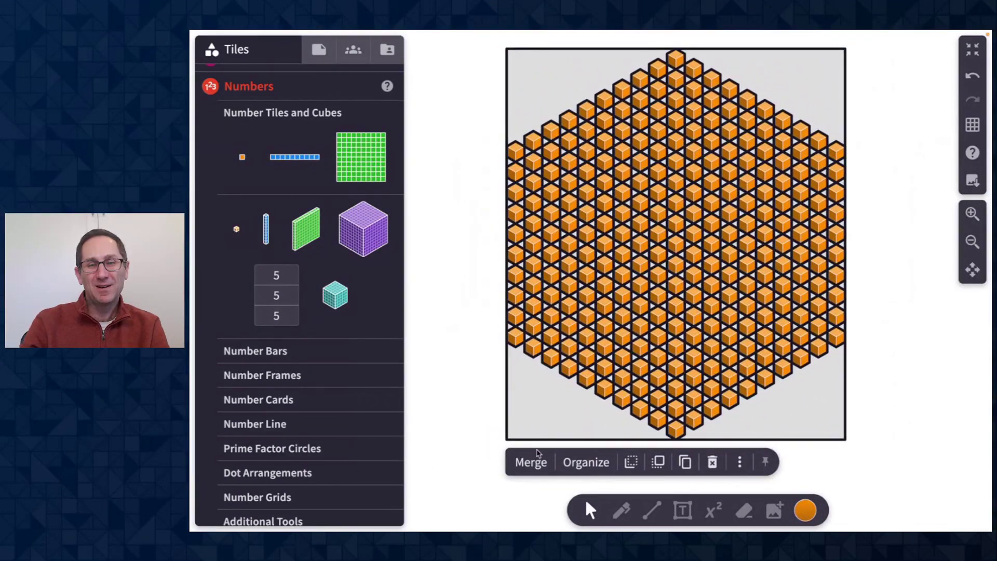
Organize the unit cubes, merge them back into one 1000-cube, and delete it
click(582, 462)
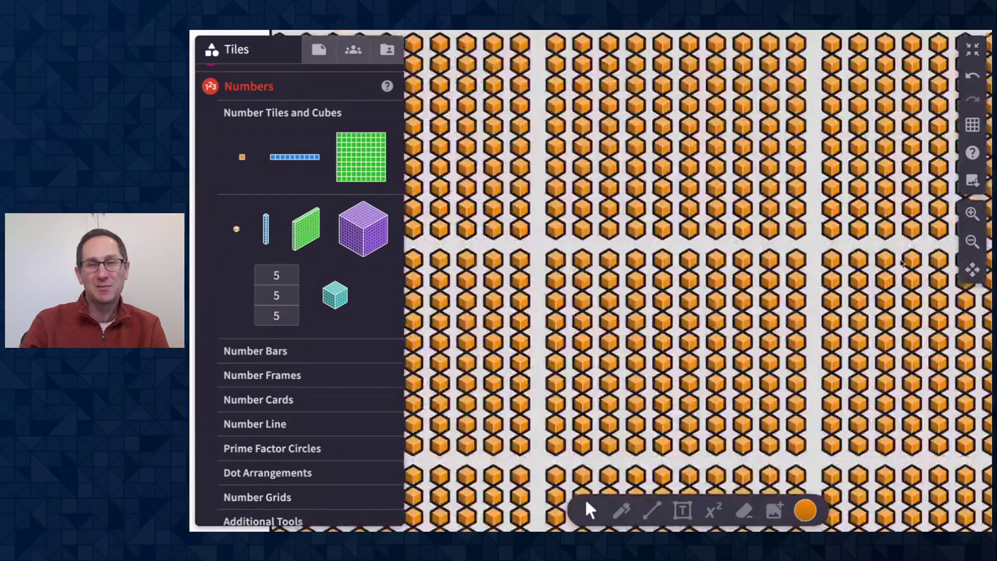
click(971, 241)
click(971, 241)
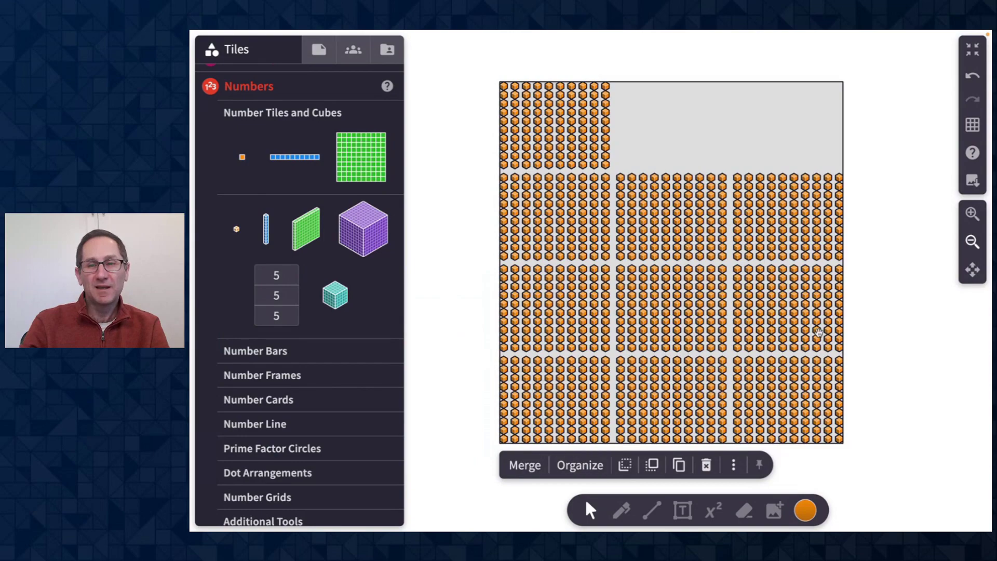
scroll(819, 333, right, 10)
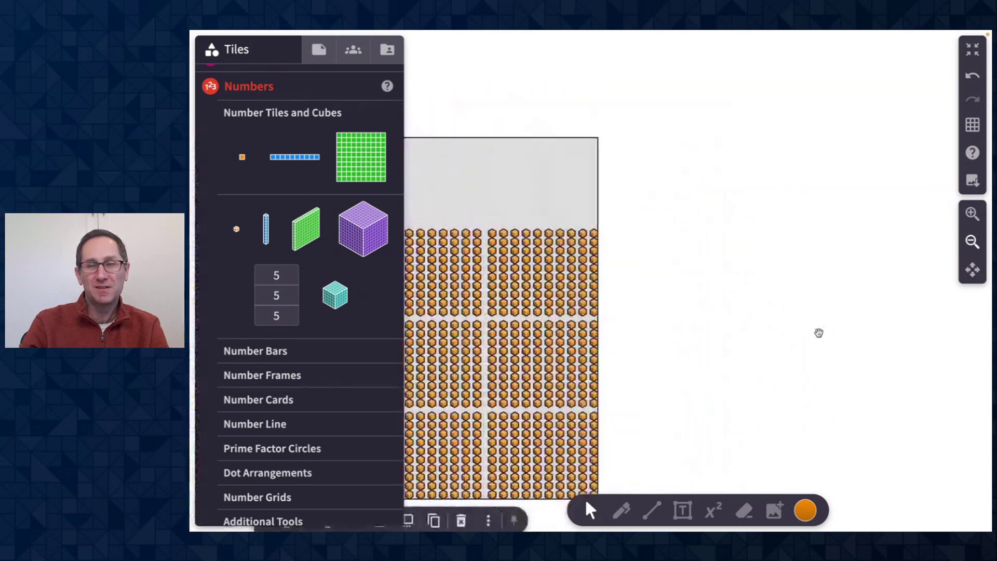
scroll(819, 332, left, 10)
scroll(819, 333, down, 3)
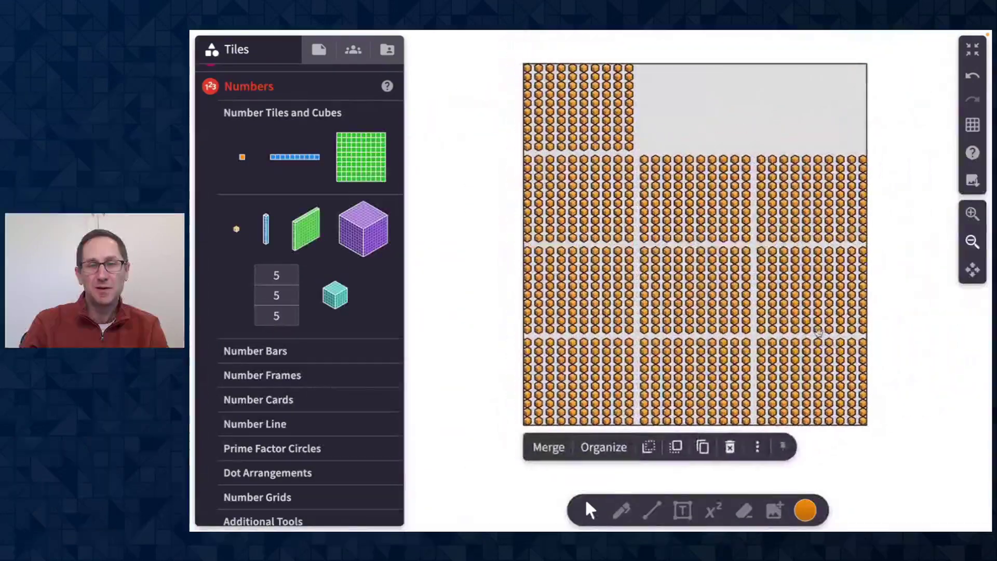
click(566, 454)
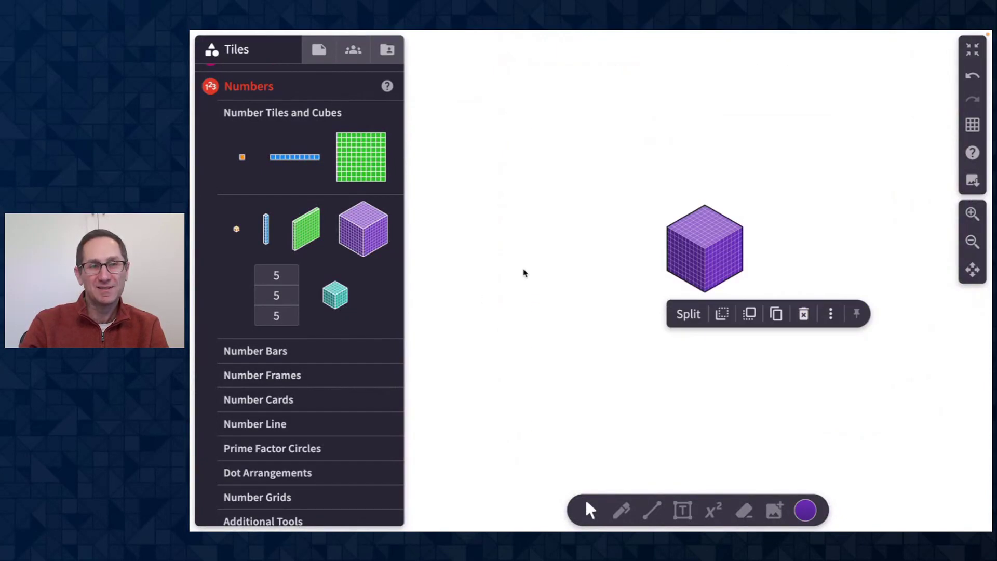
key(Delete)
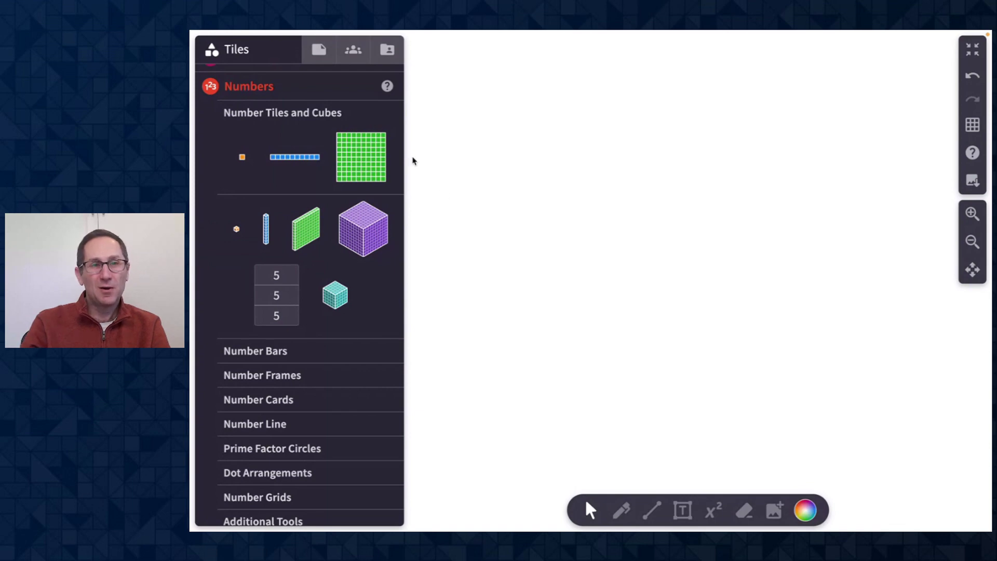
Change the canvas type from Infinite to a Fixed Size 15 by 15 page
click(320, 59)
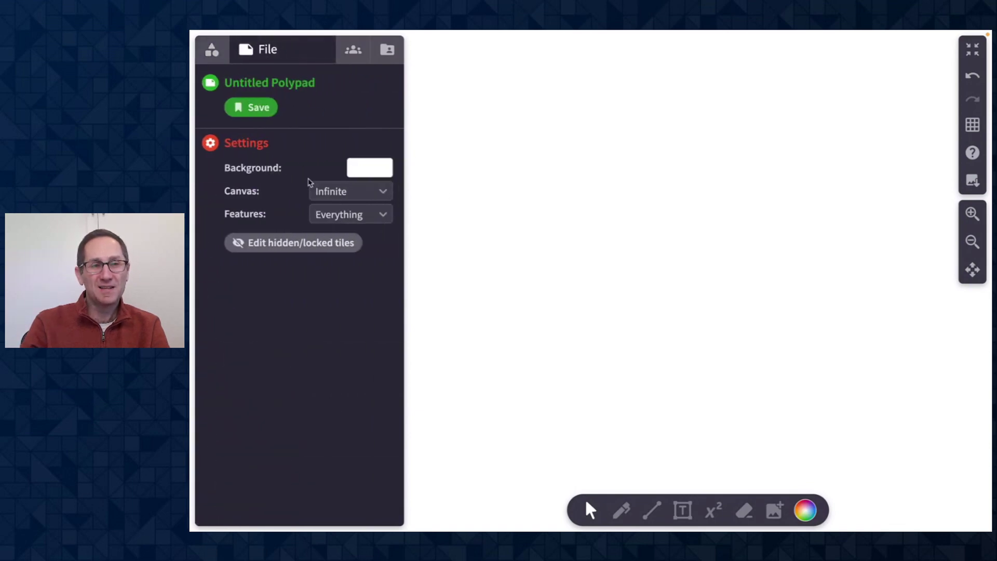
click(343, 192)
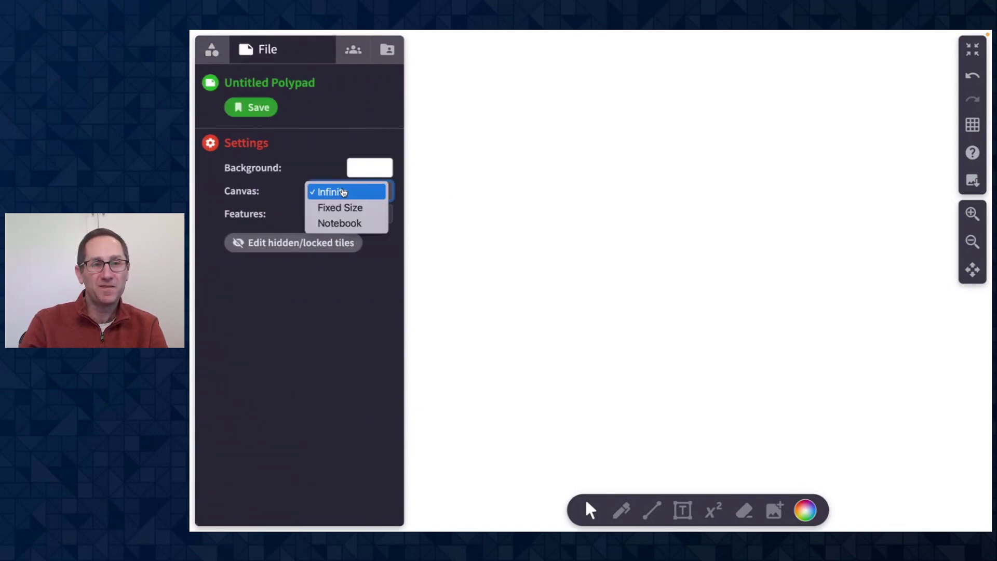
click(346, 209)
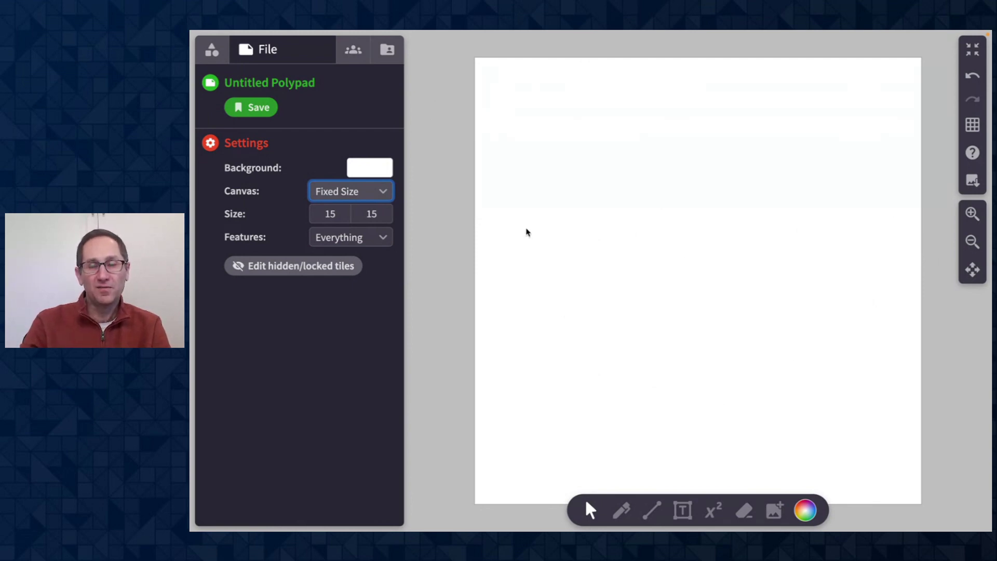
click(212, 49)
scroll(249, 129, up, 1)
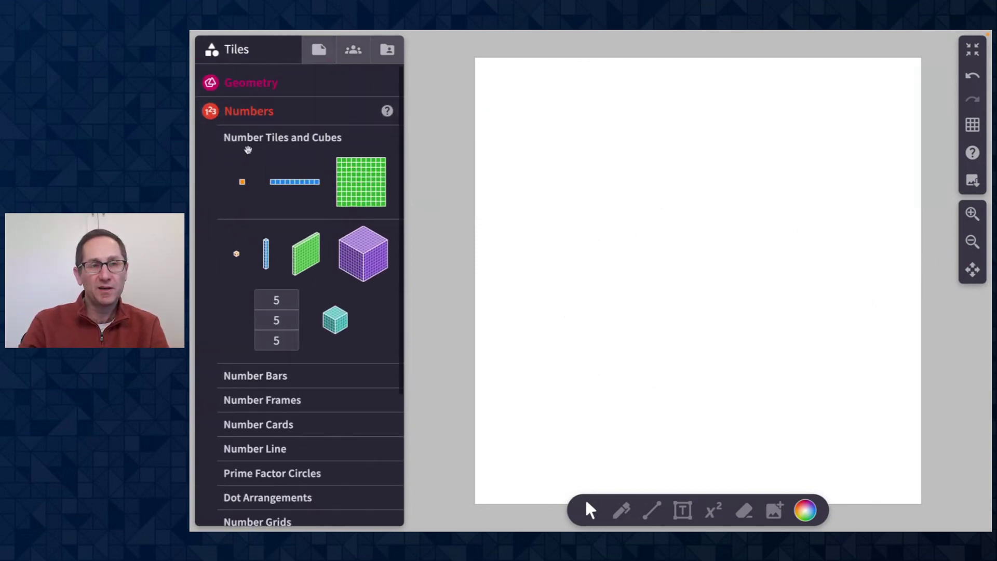
From Geometry tiles, drag a purple octagon to the page centre and a blue square to its upper left
click(254, 85)
drag(363, 216, 646, 212)
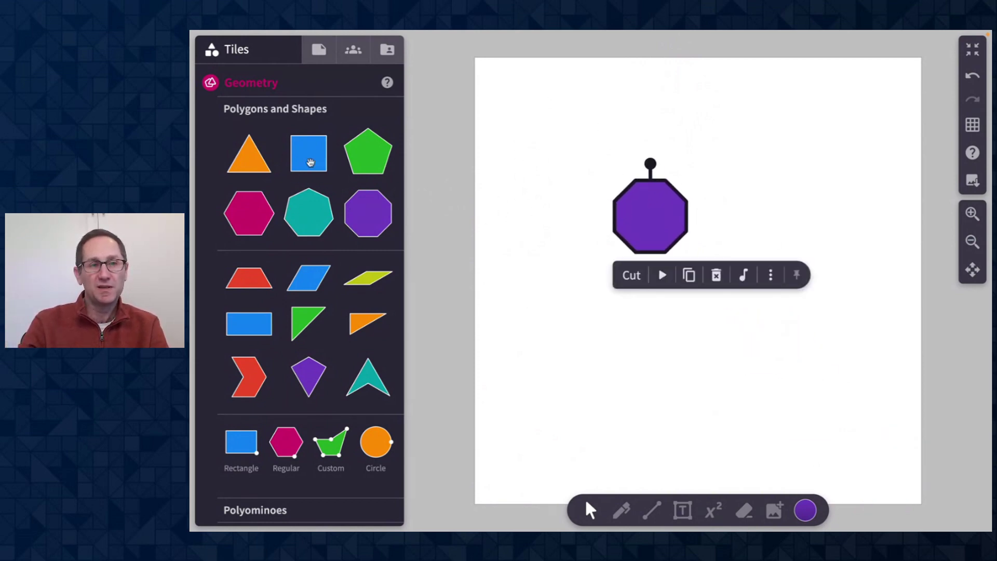
drag(310, 163, 431, 175)
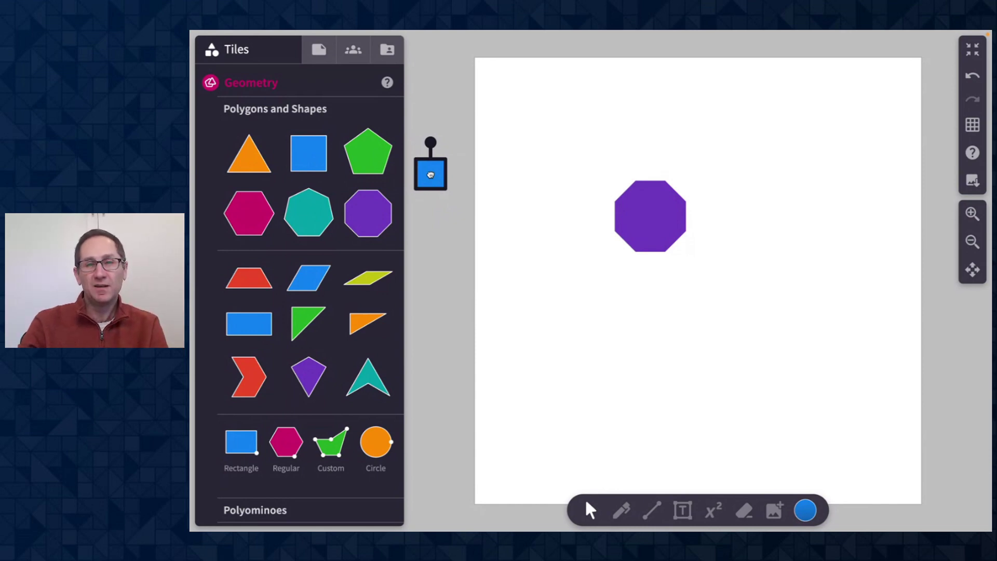
drag(430, 175, 523, 164)
Give the canvas a square grid background and reposition the blue square near the top-left
click(318, 50)
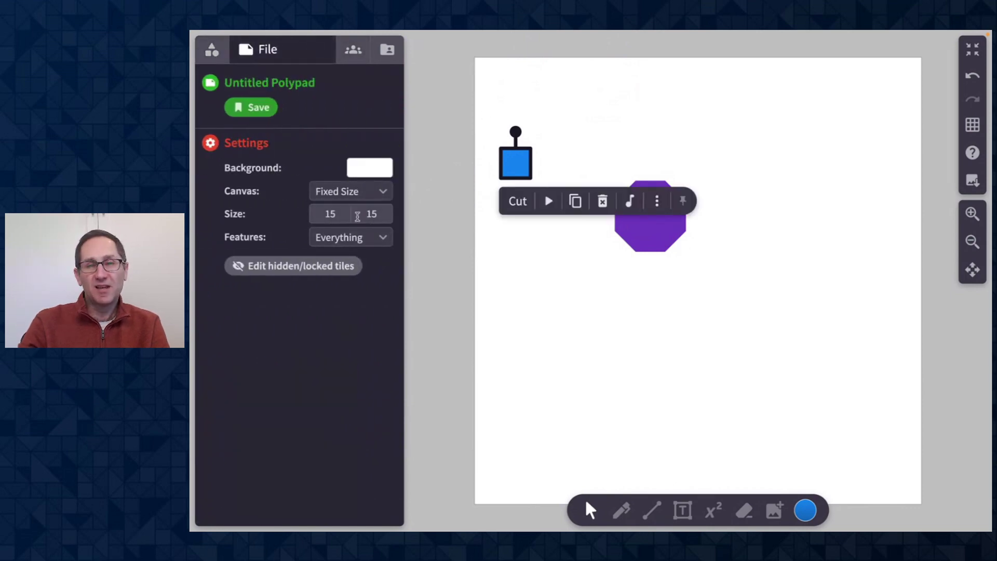
click(752, 312)
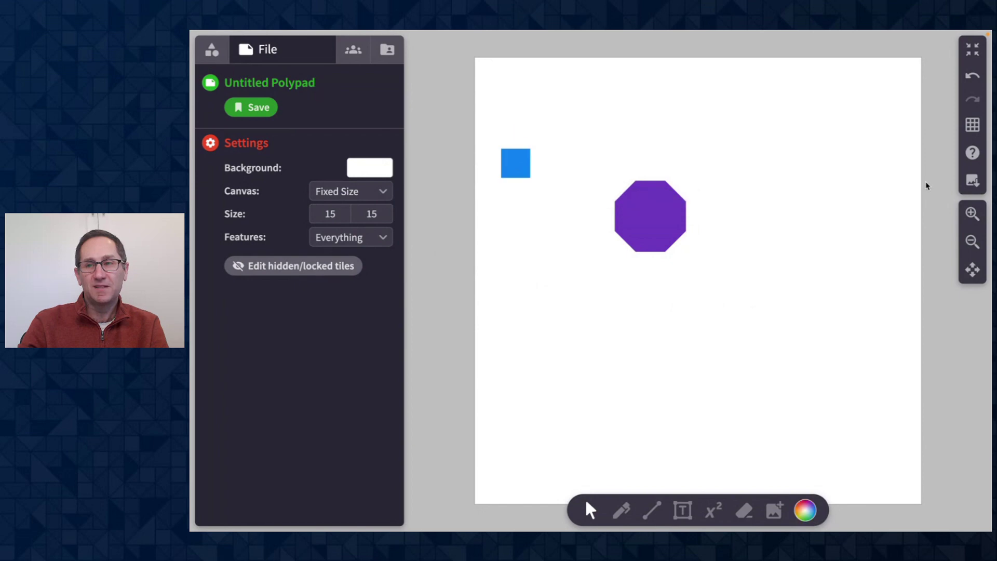
click(973, 125)
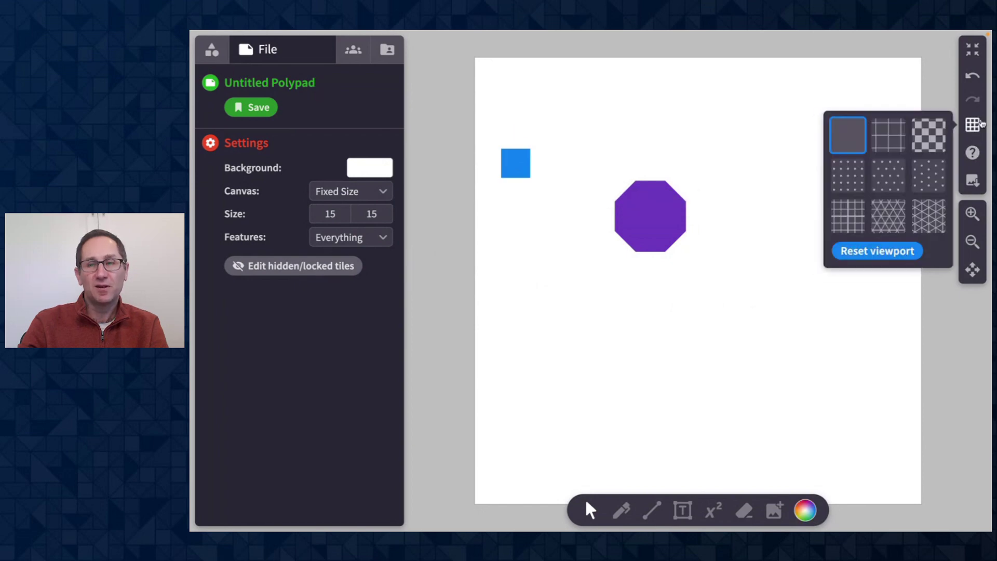
click(885, 139)
drag(522, 165, 497, 76)
click(503, 211)
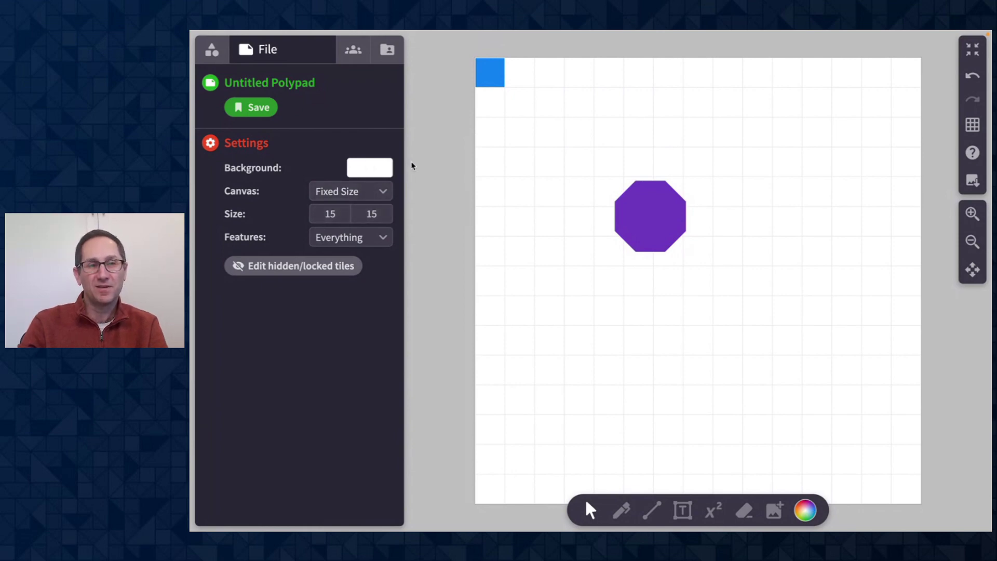
drag(486, 79, 490, 153)
Set the fixed canvas size to 22 by 18
click(351, 209)
key(BackSpace)
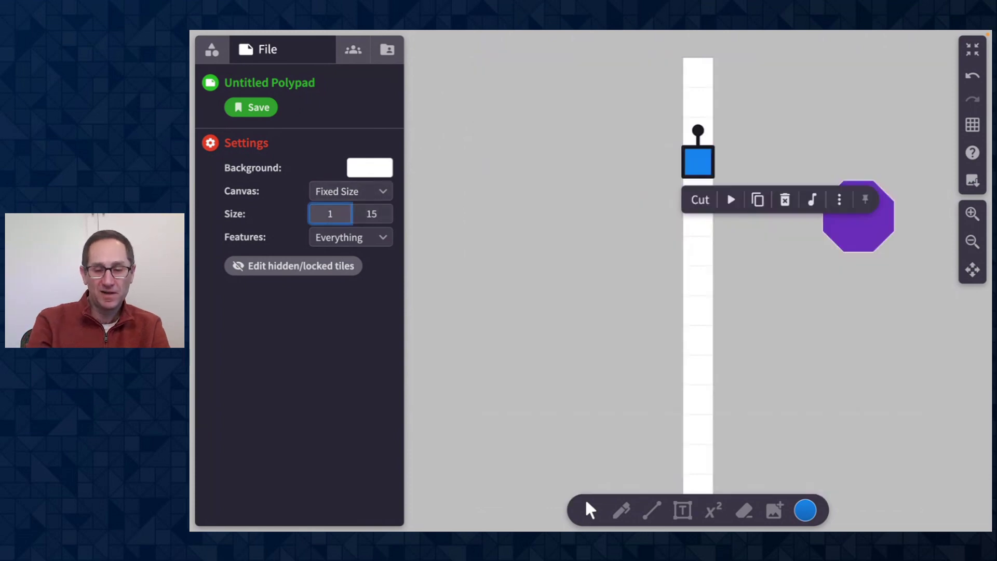
text(0)
key(Tab)
text(20)
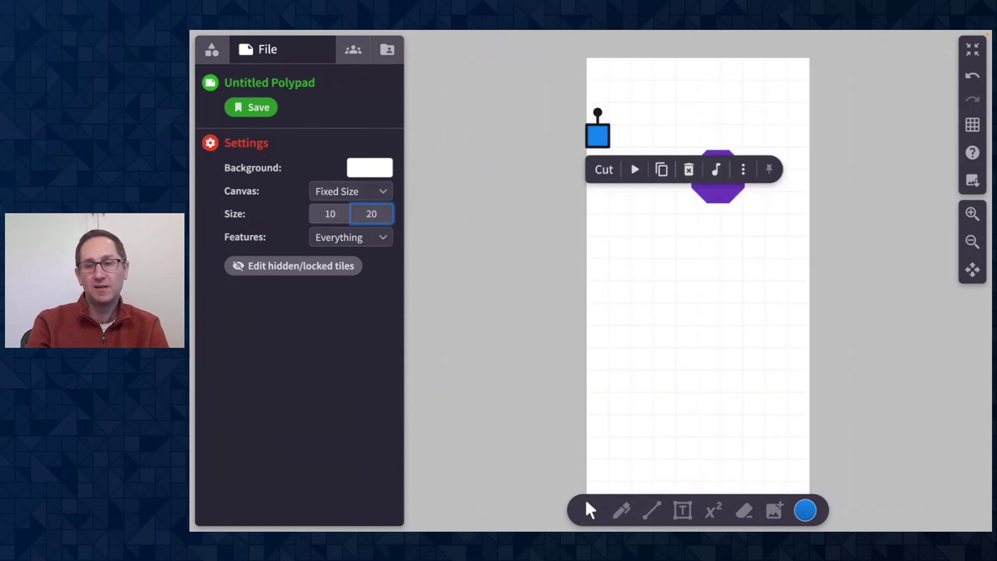
key(shift+Tab)
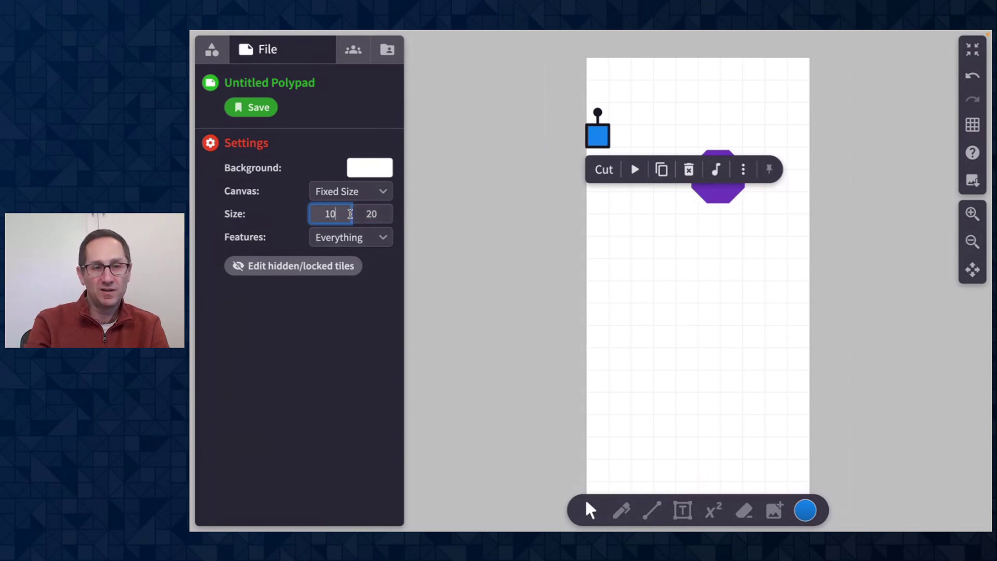
key(BackSpace)
key(BackSpace)
text(22)
key(Tab)
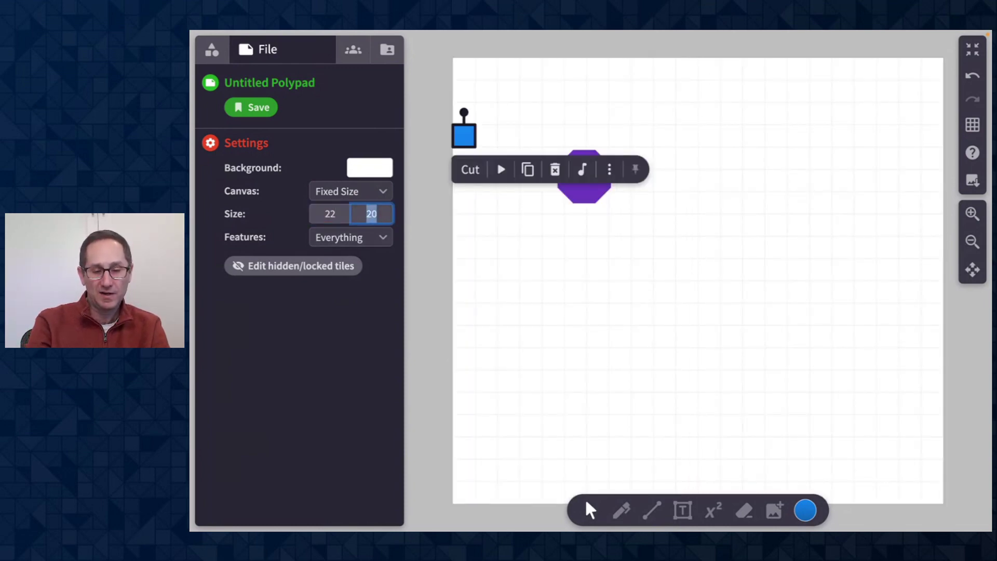
text(18)
click(573, 274)
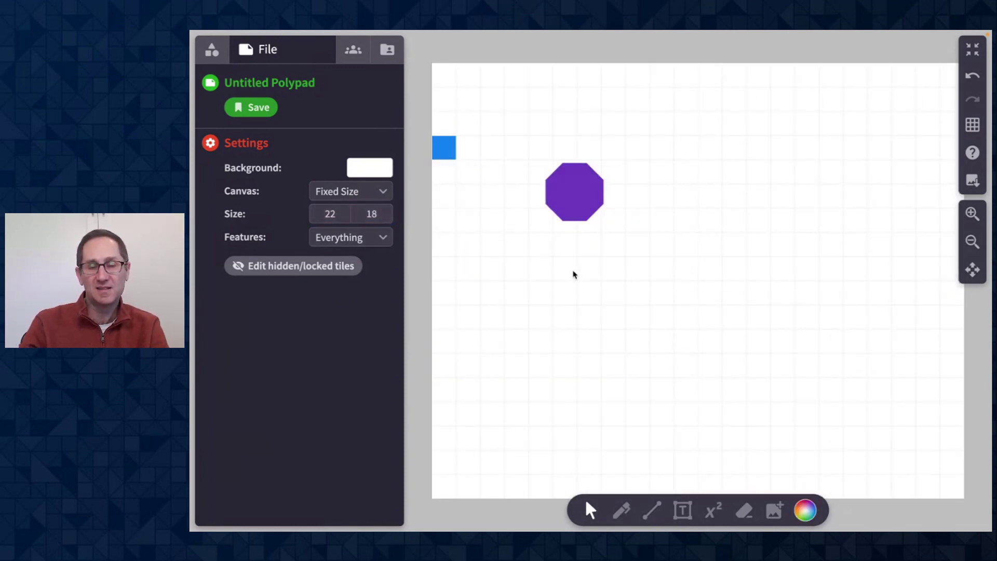
Remove the grid background, then delete the purple octagon and cut the blue square
drag(564, 195, 628, 158)
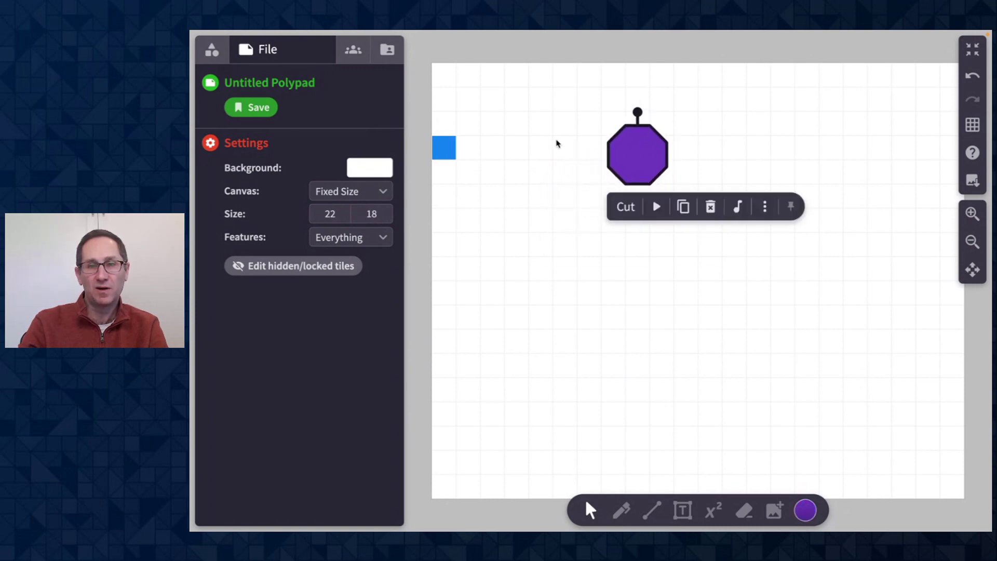
click(440, 144)
click(972, 125)
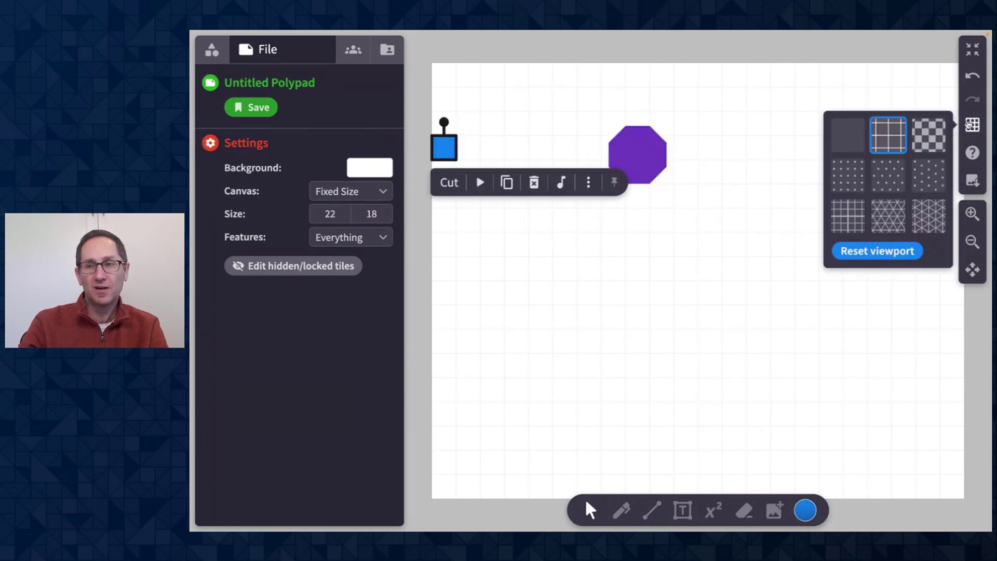
click(836, 146)
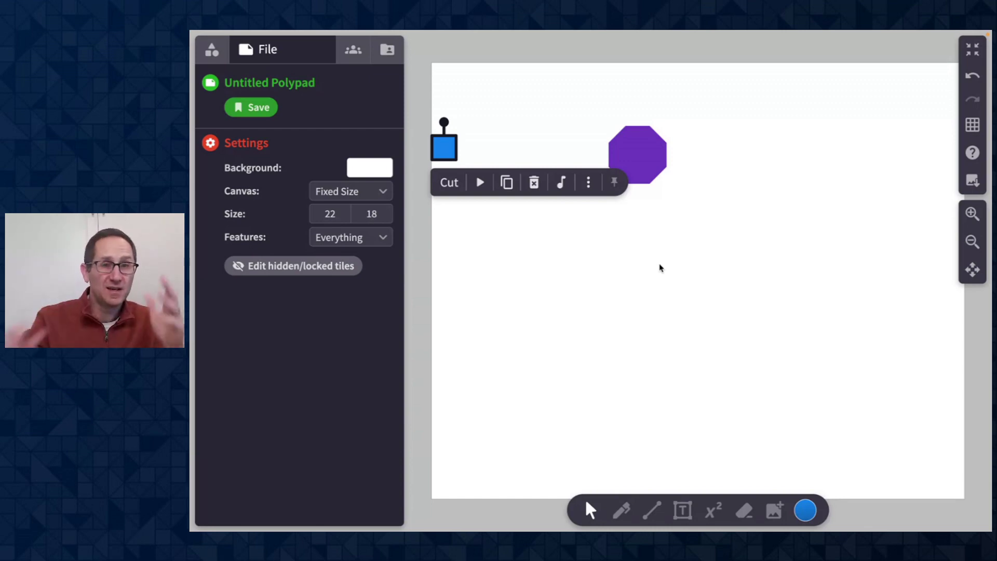
click(616, 239)
drag(705, 227, 464, 152)
key(Delete)
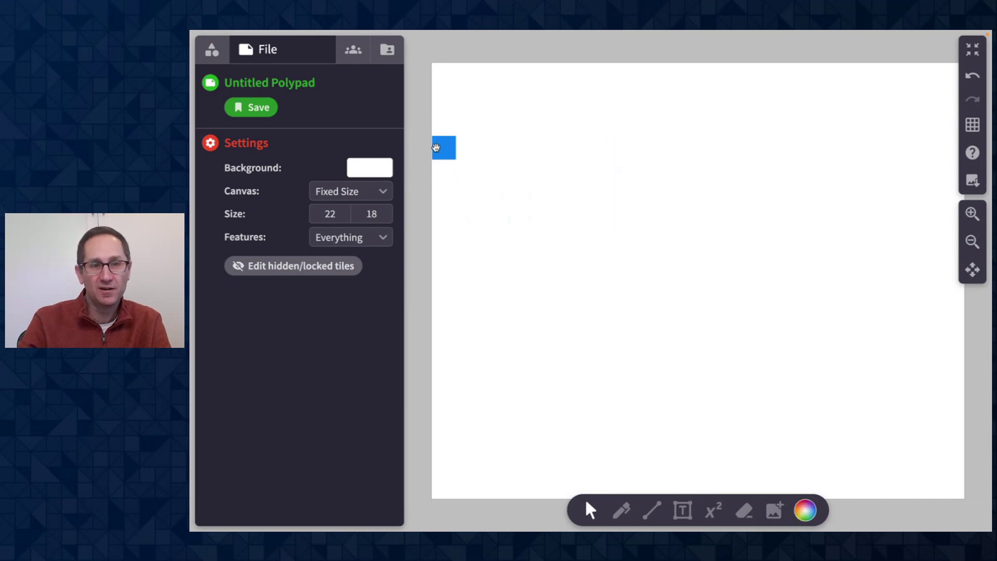
click(438, 150)
click(449, 182)
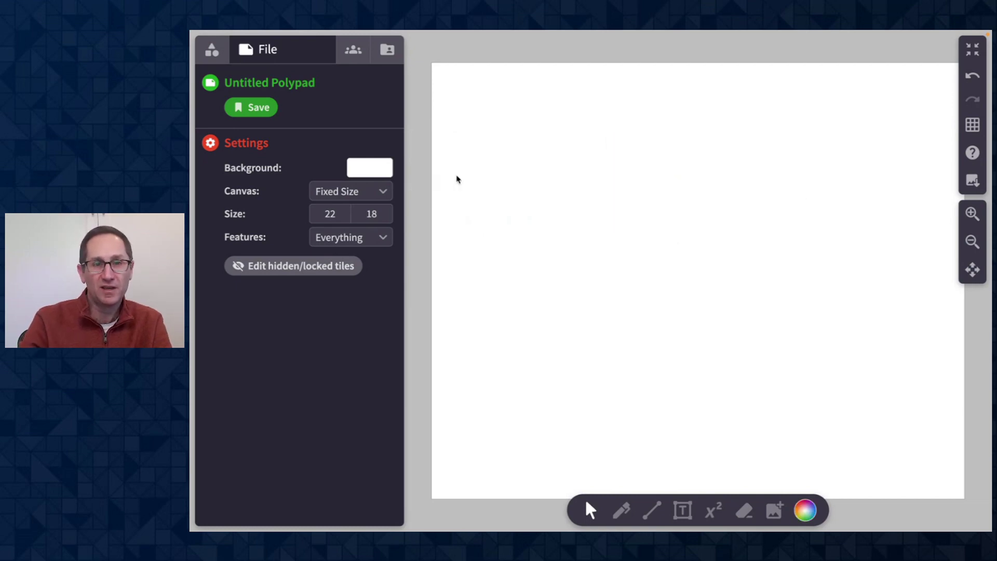
Switch the canvas type to Notebook and zoom out to view the page
click(366, 197)
click(365, 208)
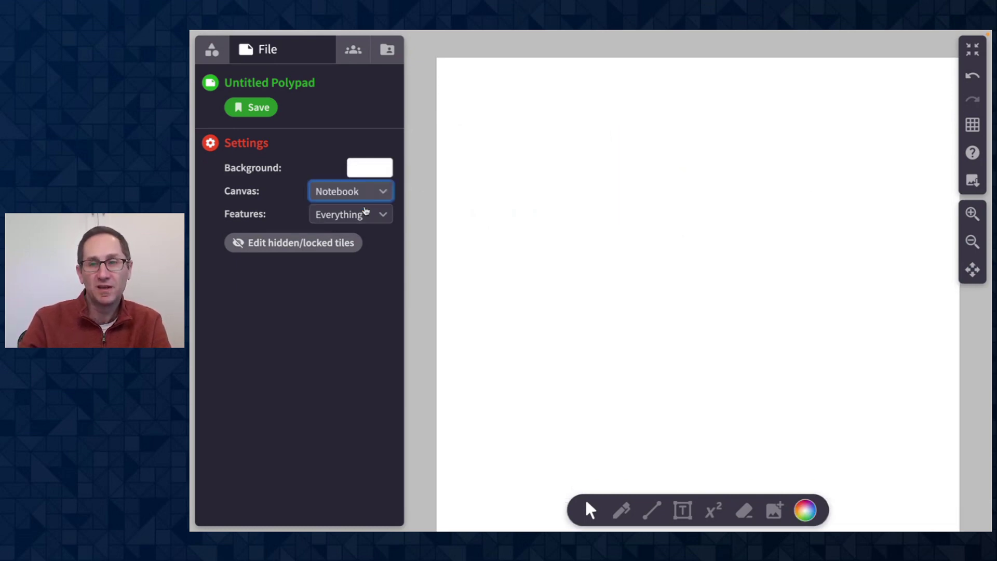
click(972, 241)
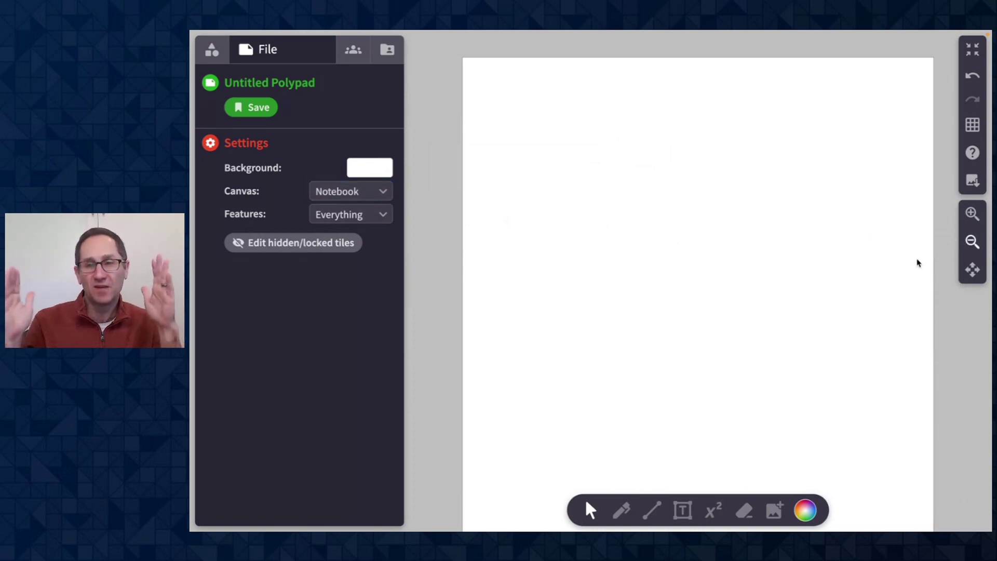
scroll(918, 263, down, 1)
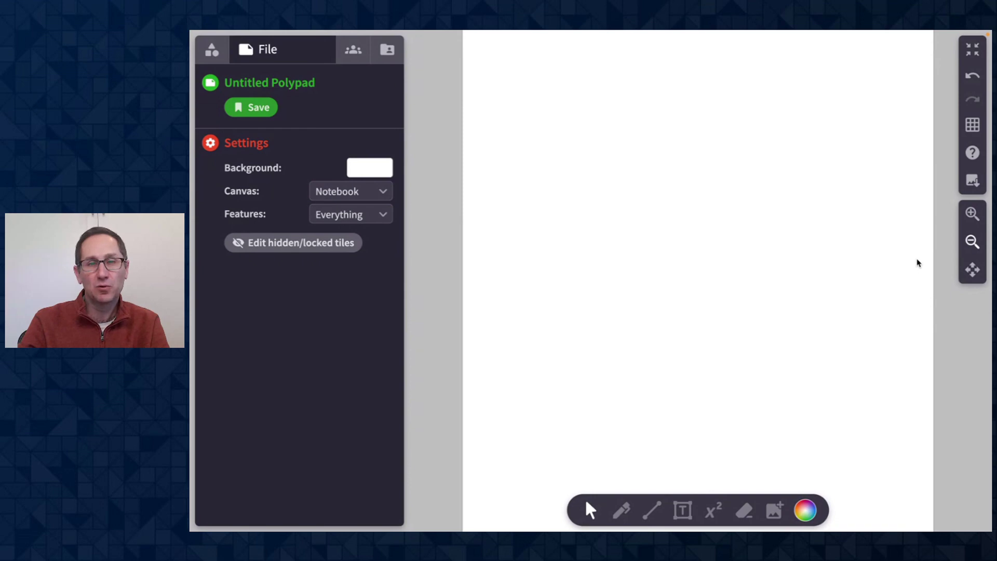
scroll(918, 263, up, 1)
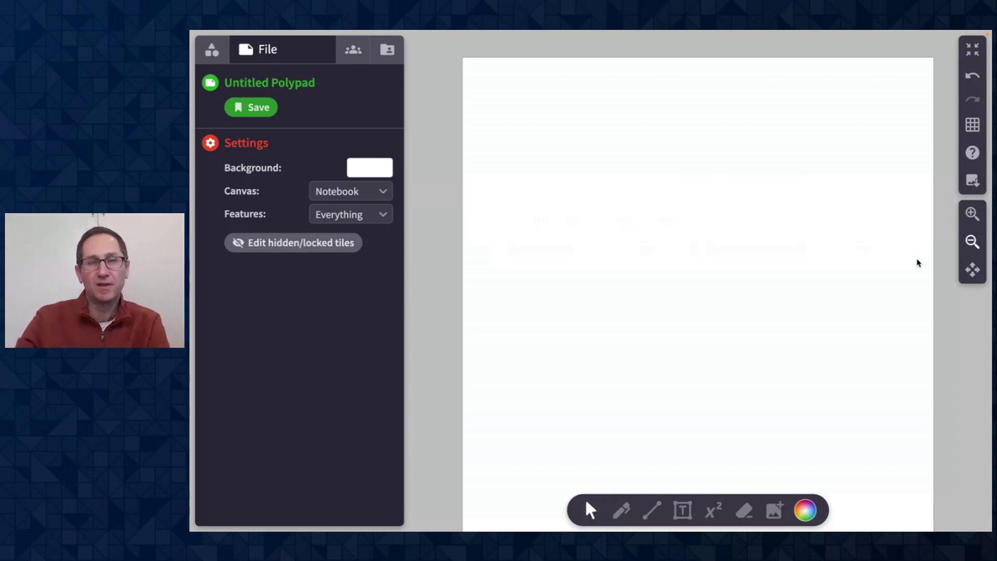
Start a new Polypad from the Library, discarding the unsaved changes
click(386, 49)
click(387, 80)
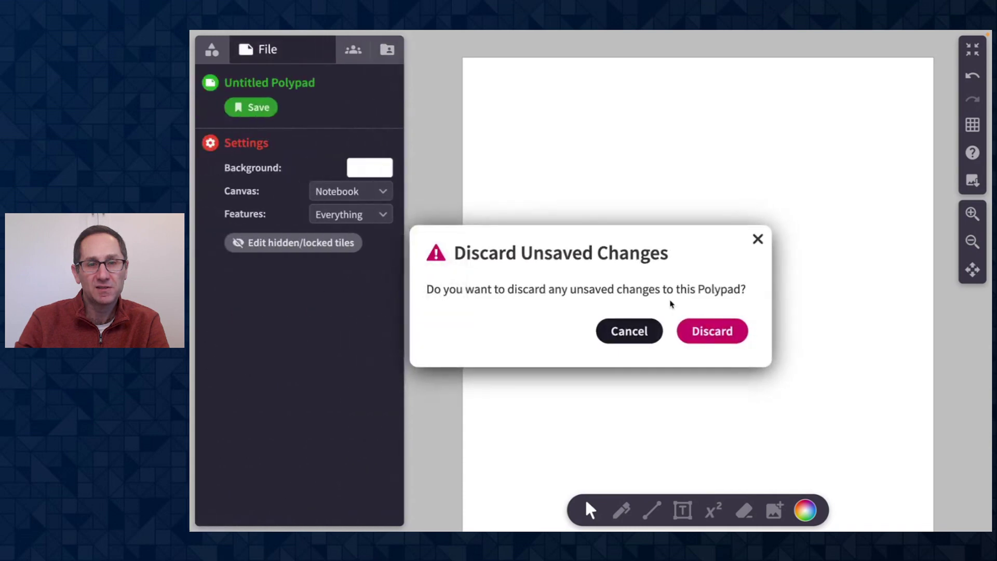
click(704, 329)
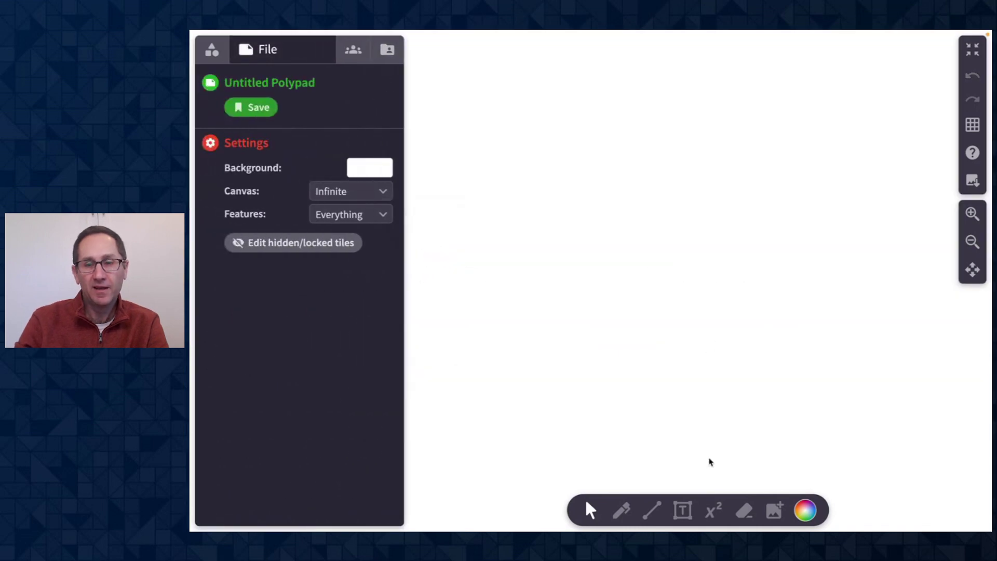
Add a text box reading 'Use the fraction bars to find the sum of the fractions shown'
click(713, 509)
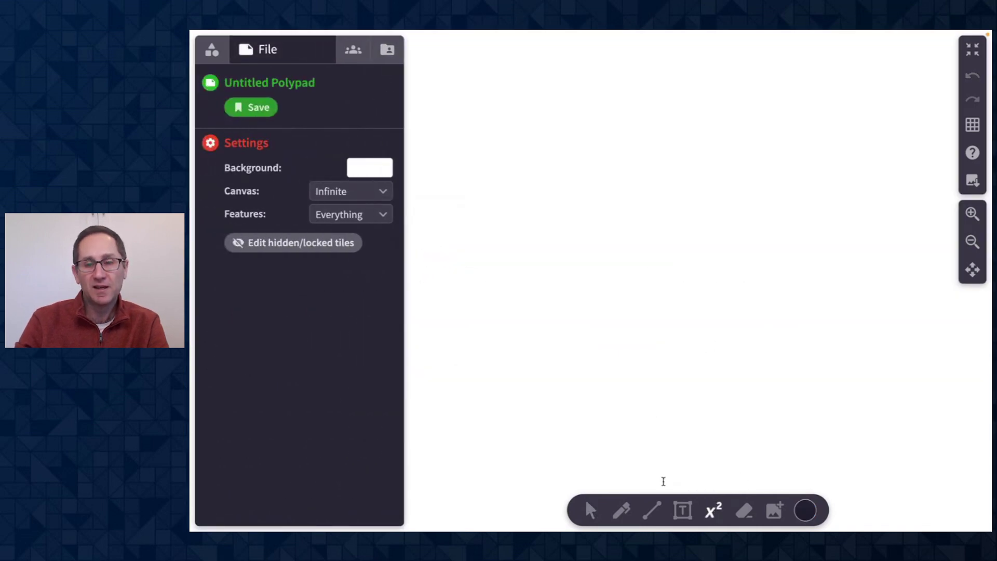
click(683, 510)
click(549, 140)
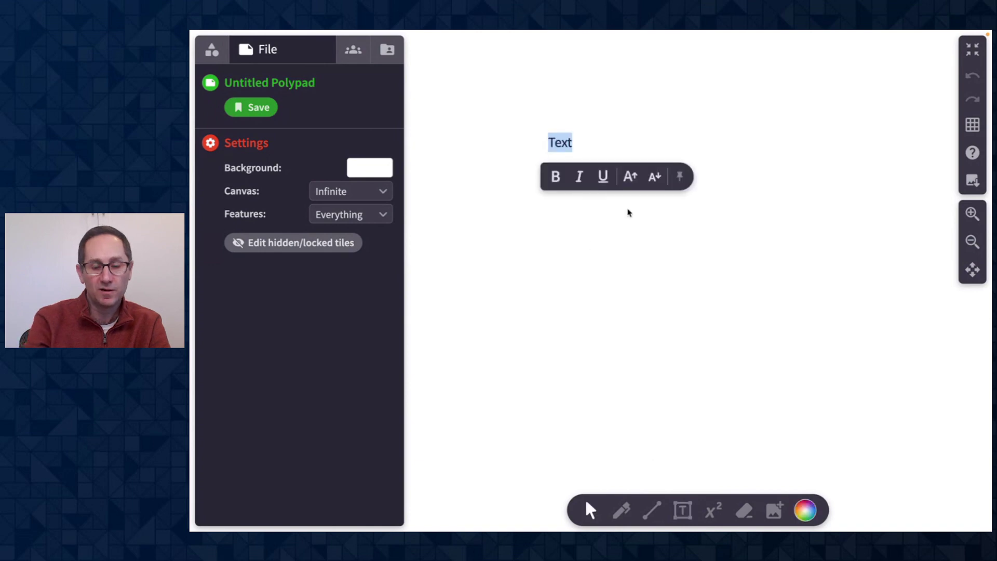
text(Use the g)
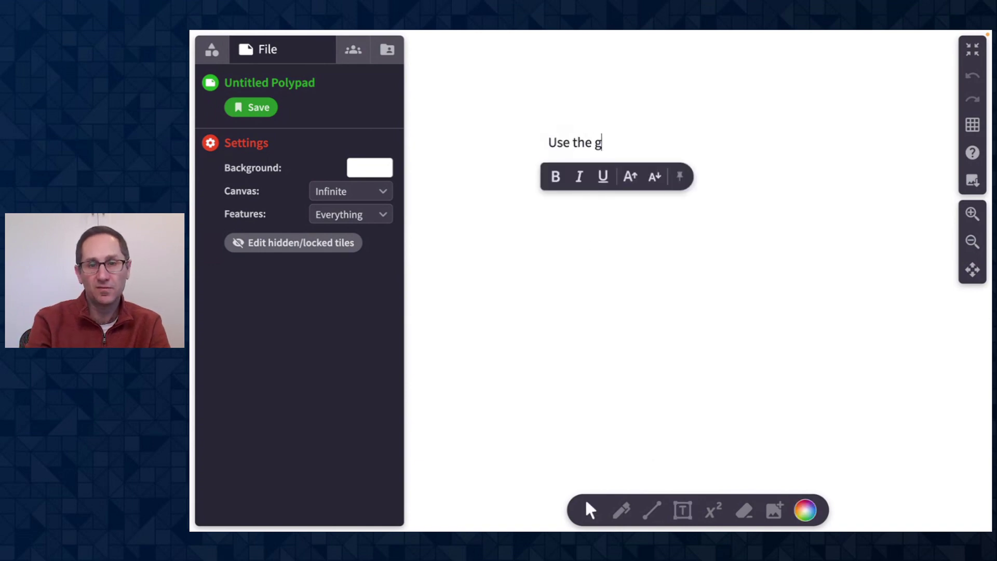
key(BackSpace)
text(fraction bars )
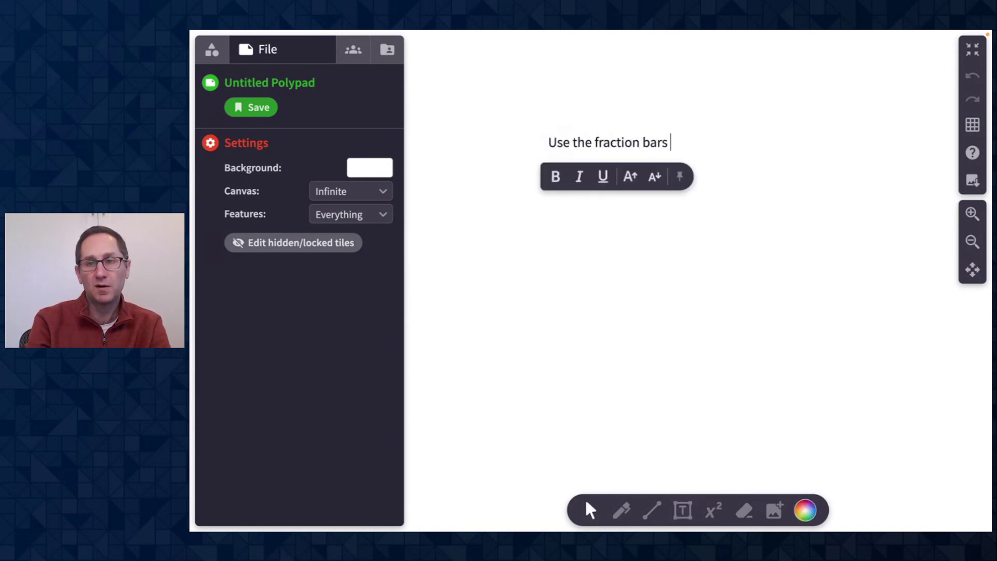
text(to )
text(find the sum of)
text( th)
key(BackSpace)
text(the fractions )
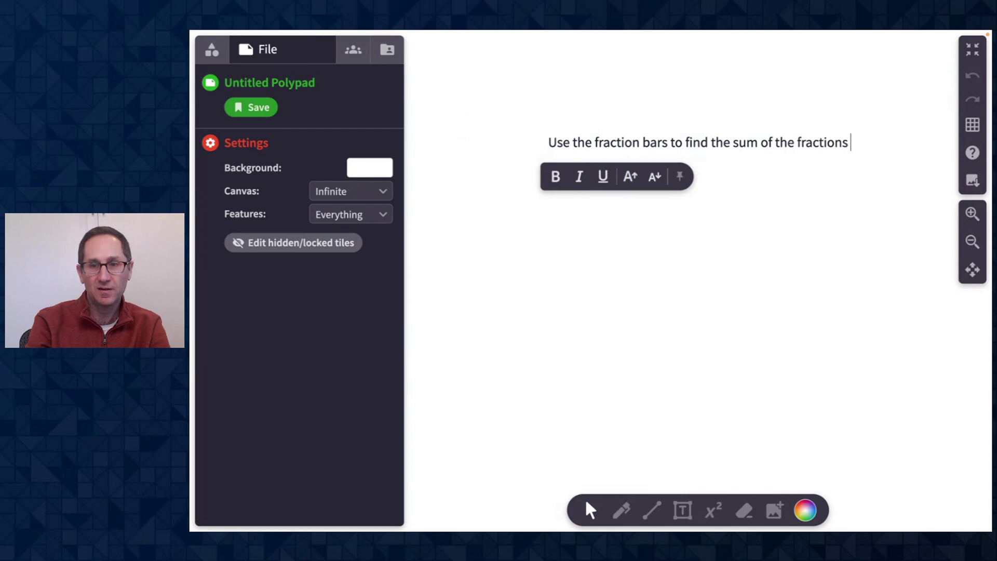
text(shown)
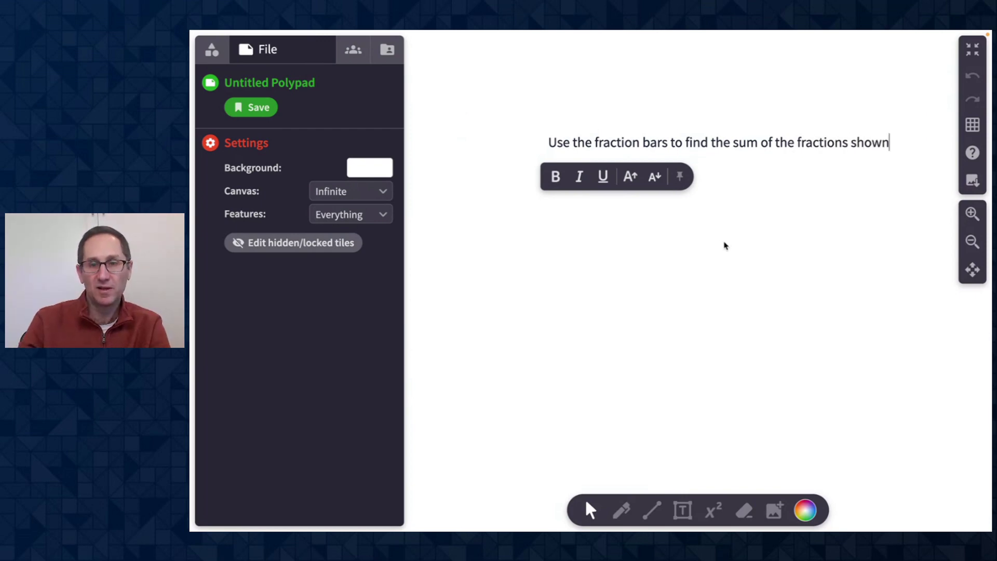
click(725, 246)
Enlarge the instruction text's font and move it to the top of the page
drag(714, 149, 659, 89)
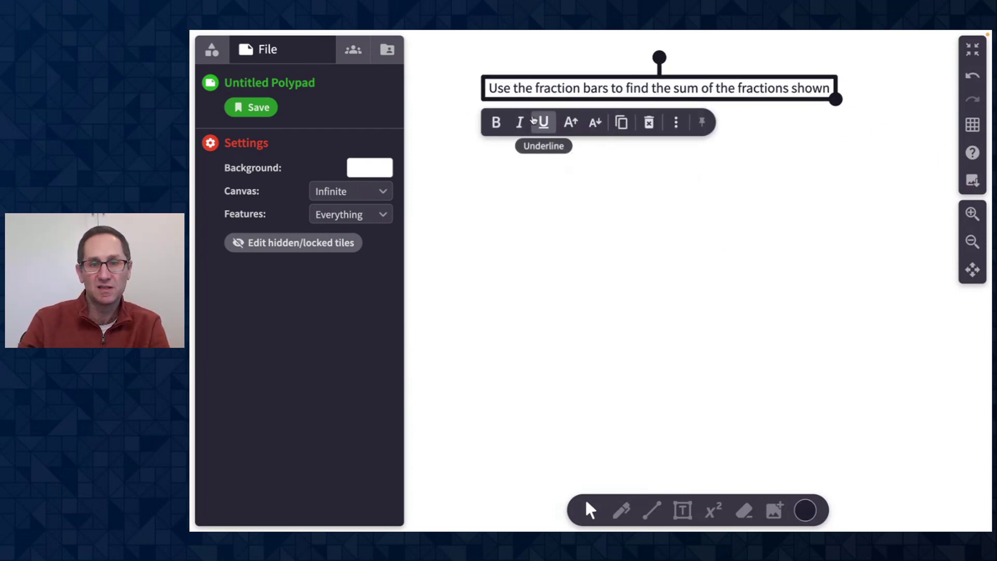
click(569, 121)
drag(581, 85, 578, 72)
click(213, 51)
scroll(280, 284, down, 6)
Build the first sum: a 3/4 fraction bar stacked above a 3/9 bar
click(250, 389)
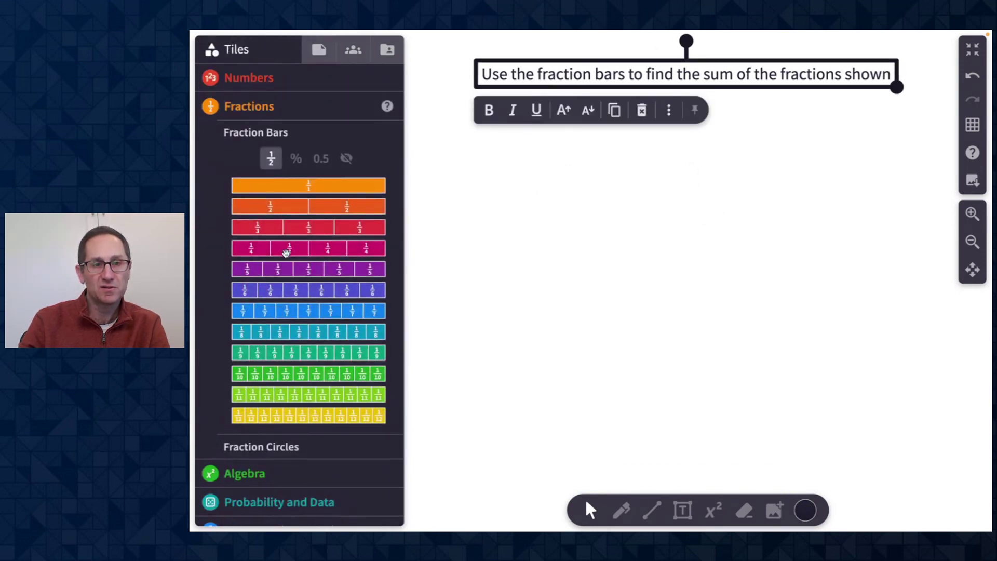
drag(286, 253, 604, 141)
drag(839, 136, 777, 129)
drag(305, 349, 650, 177)
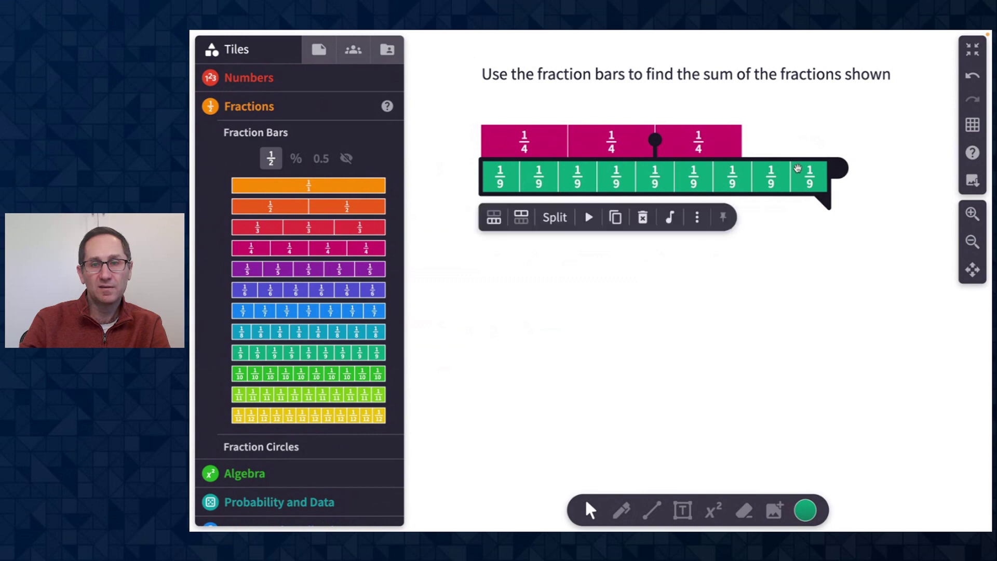
drag(836, 169, 606, 166)
Add a 4/11 bar over a 1/2 bar and move the pair lower
click(308, 395)
drag(642, 283, 593, 313)
drag(829, 301, 608, 321)
drag(334, 207, 649, 342)
drag(829, 333, 718, 328)
drag(437, 273, 650, 364)
drag(545, 337, 545, 378)
scroll(765, 307, down, 2)
scroll(764, 306, down, 5)
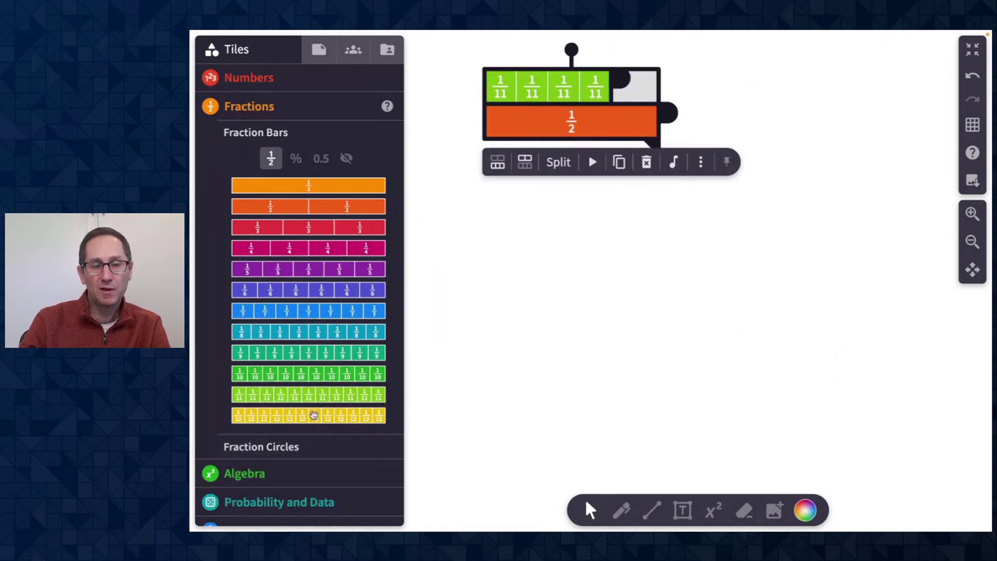
Build a 6/15 bar, split from twelfths, stacked over a 2/3 bar
drag(315, 415, 661, 317)
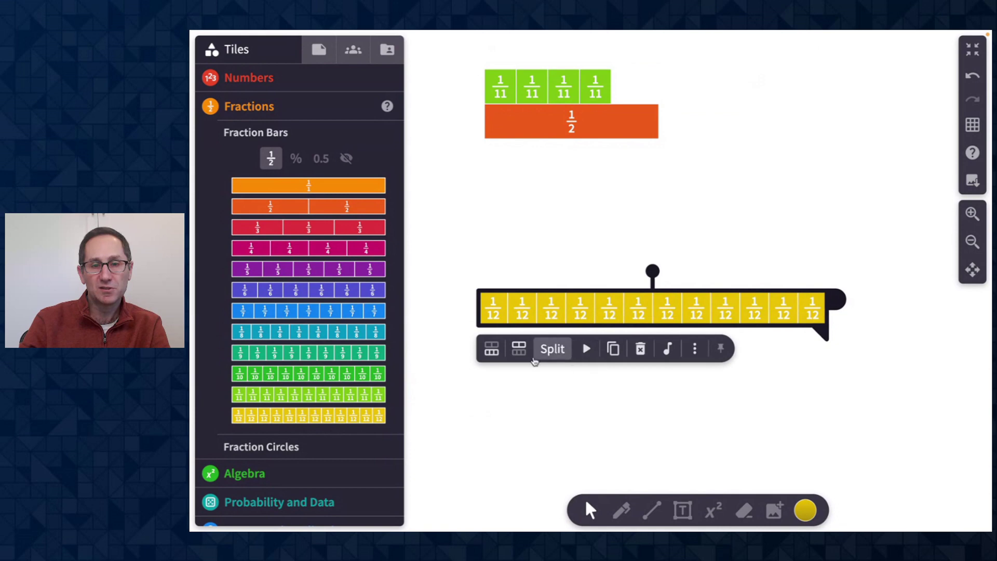
click(489, 351)
click(489, 351)
click(490, 352)
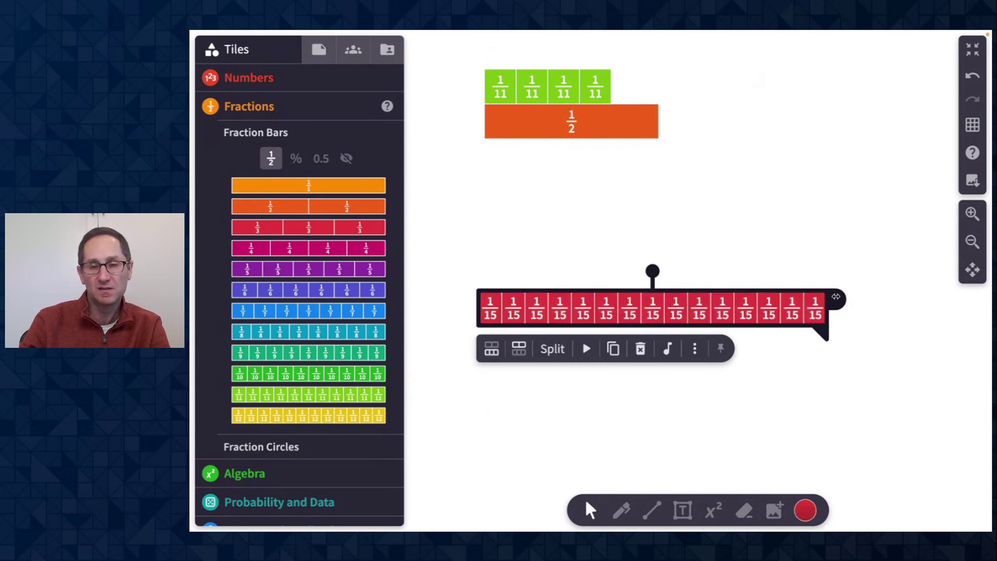
drag(836, 297, 600, 296)
drag(316, 227, 653, 344)
drag(831, 333, 711, 335)
click(555, 305)
drag(605, 303, 628, 301)
click(733, 286)
Add a 7/8 bar over a 1/3 bar and move the pair down-right
scroll(772, 336, down, 4)
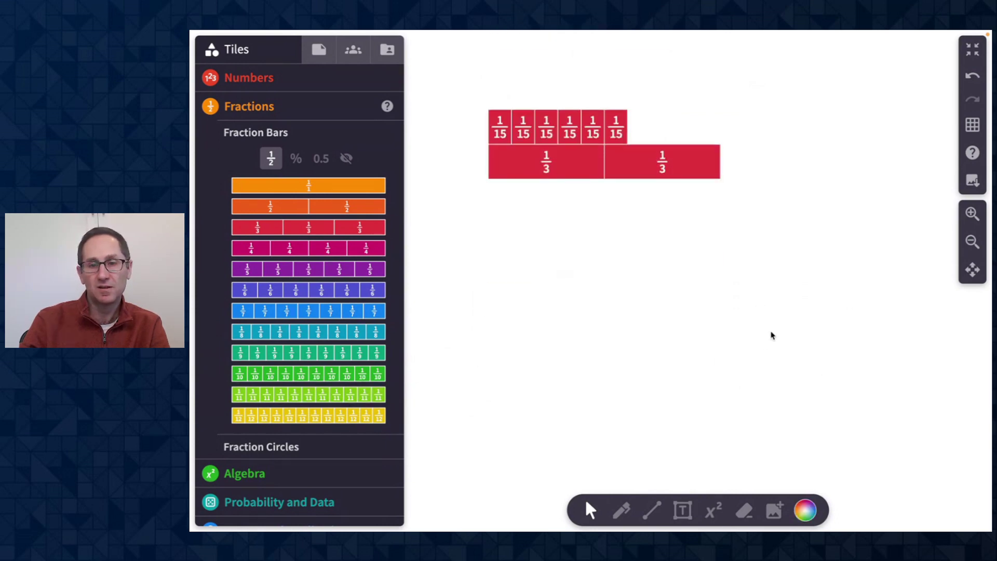
drag(367, 329, 772, 322)
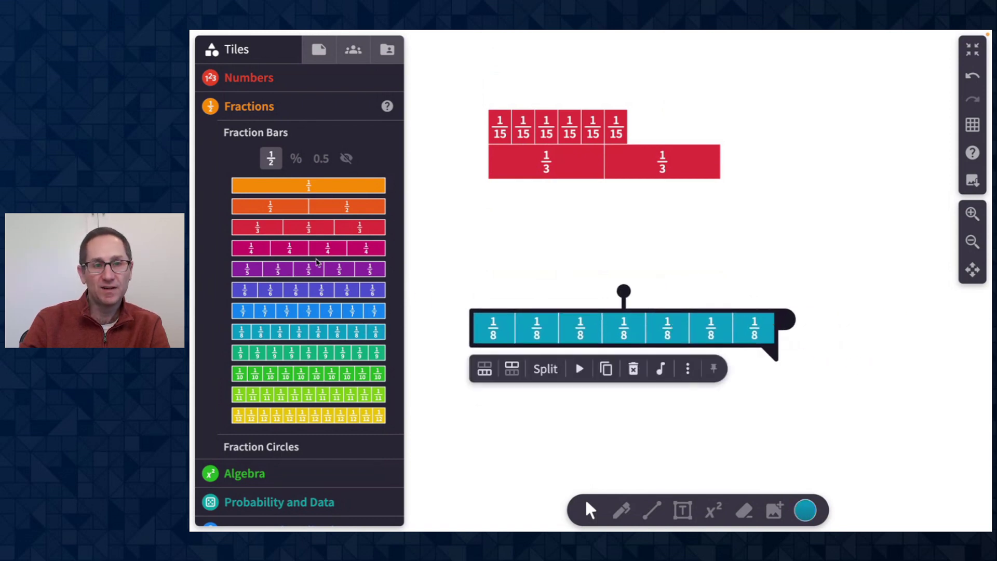
drag(297, 227, 631, 356)
click(612, 287)
drag(468, 299, 789, 386)
drag(727, 328, 735, 382)
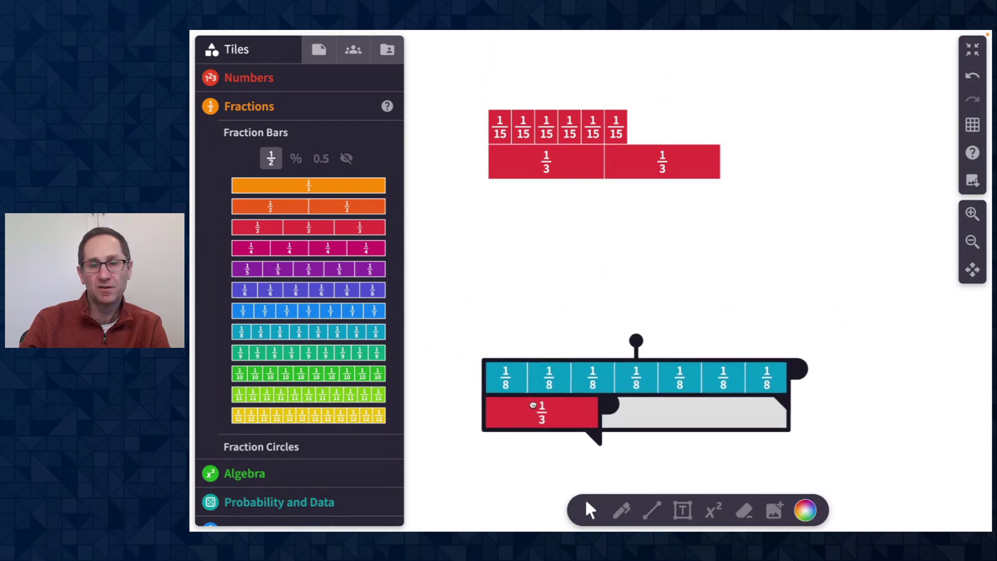
click(743, 314)
Rename the pad to 'Fraction addition' and save it
scroll(742, 313, up, 10)
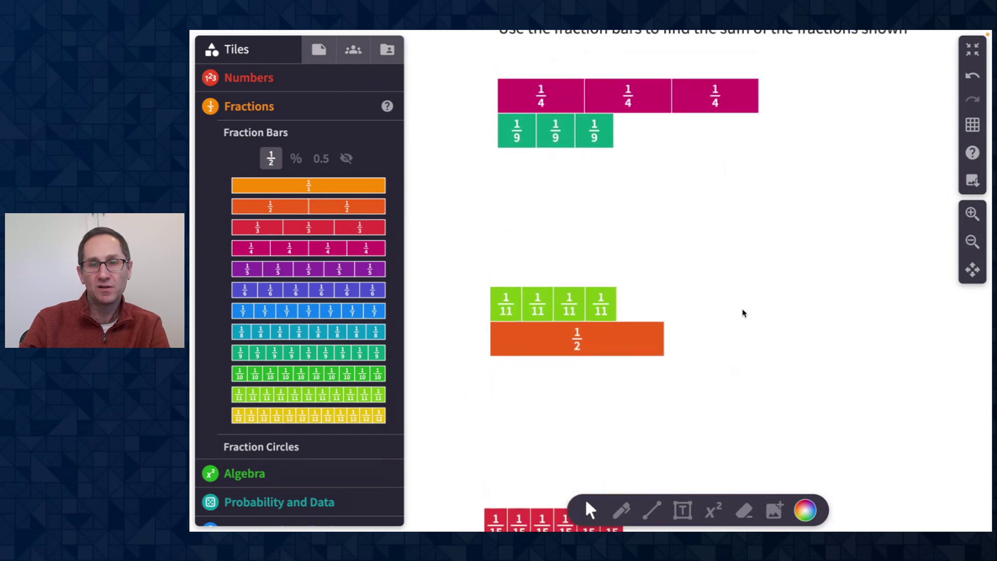
scroll(742, 314, left, 2)
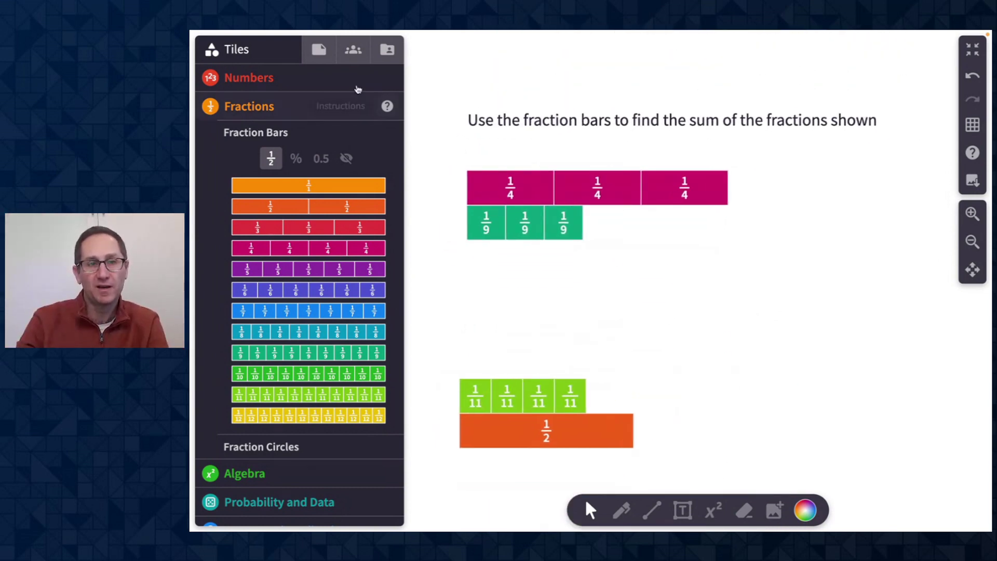
click(319, 49)
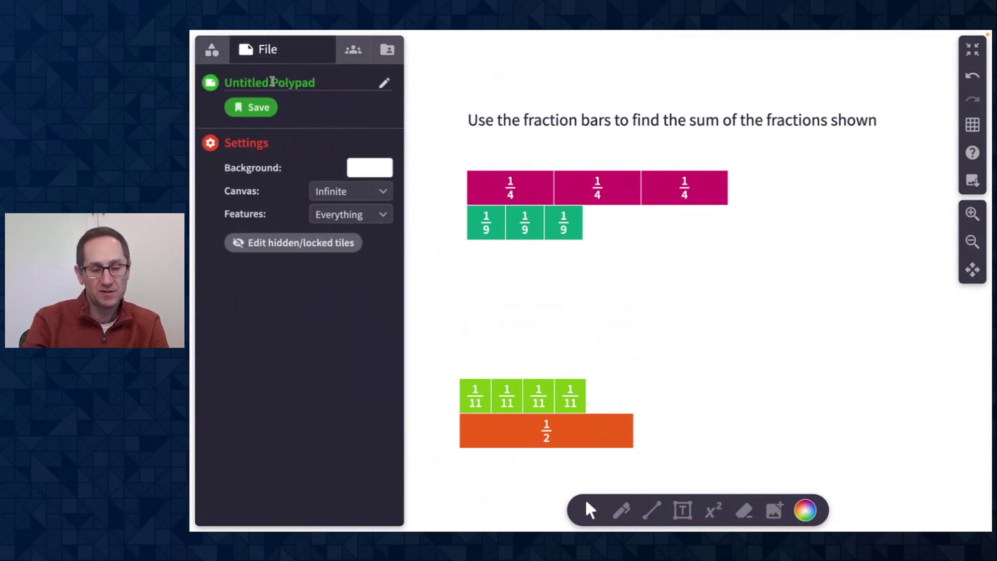
click(272, 82)
text(Fractio)
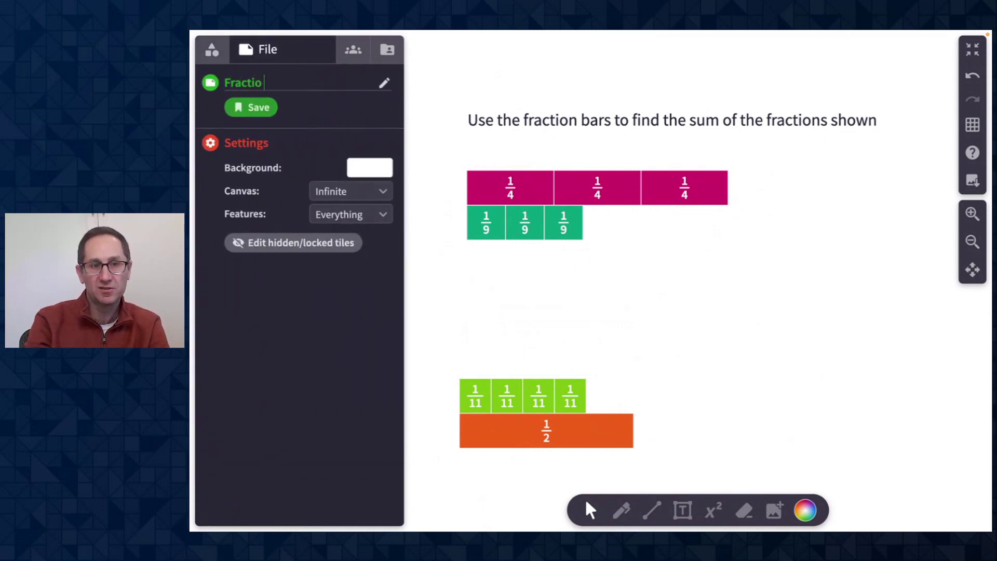
text(n add)
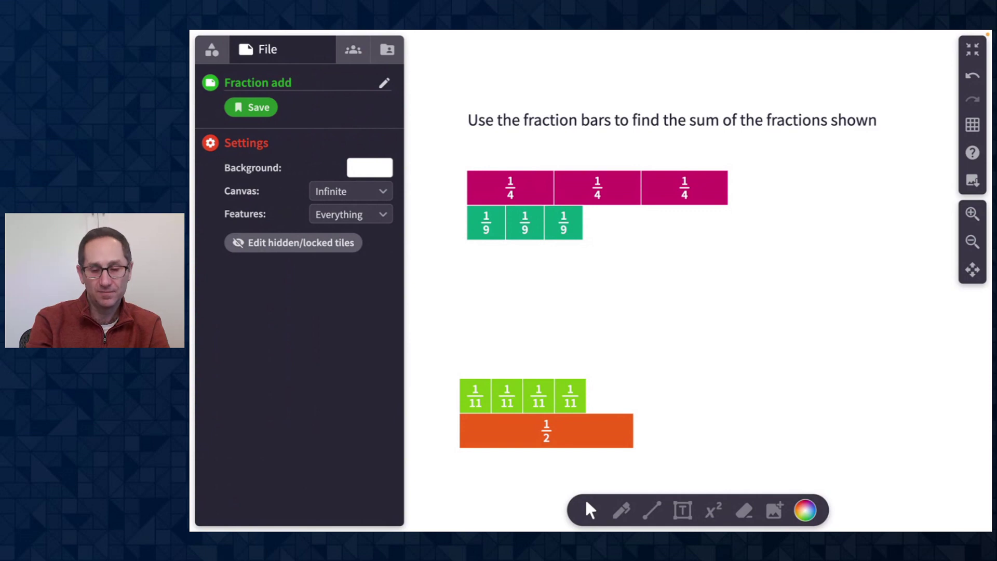
text(ition)
click(243, 109)
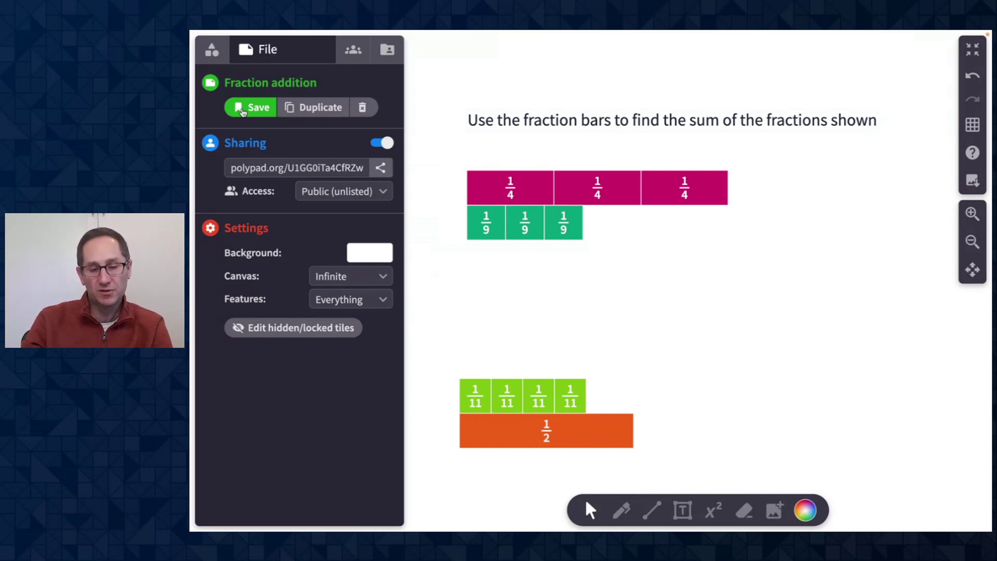
Show the pad full screen, zoom in twice on the fraction bars, and list the canvas types
click(240, 109)
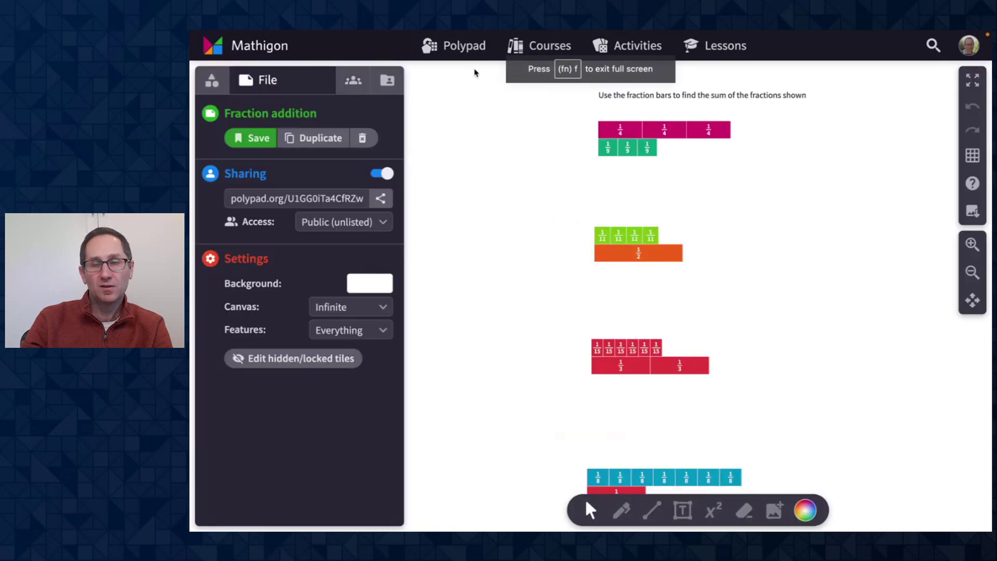
click(972, 80)
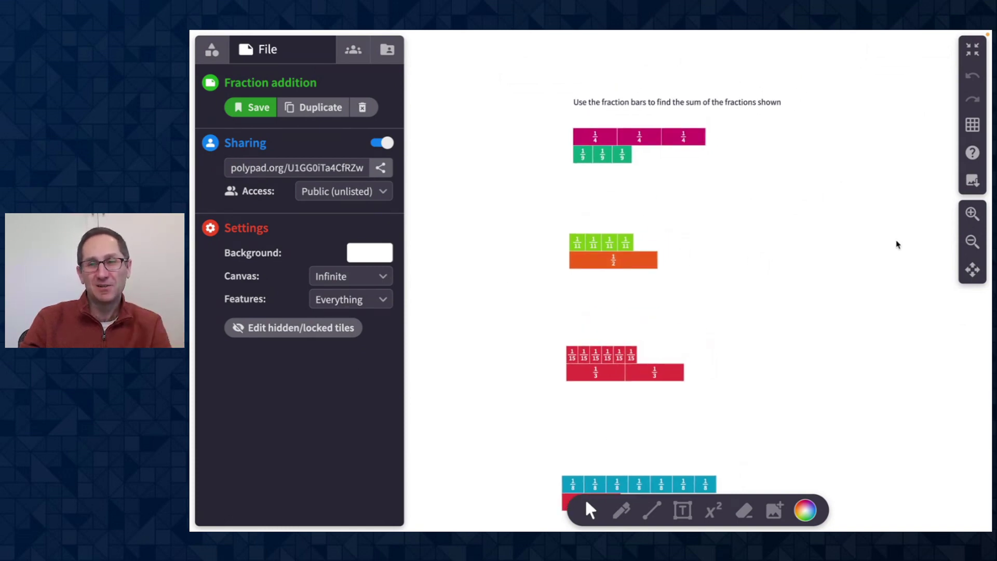
click(971, 213)
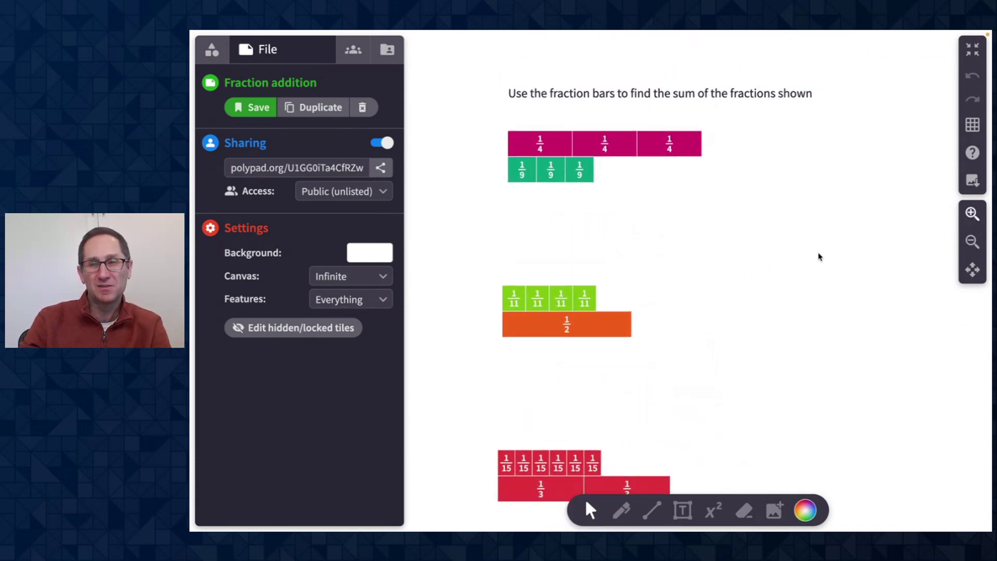
click(978, 221)
scroll(836, 261, up, 3)
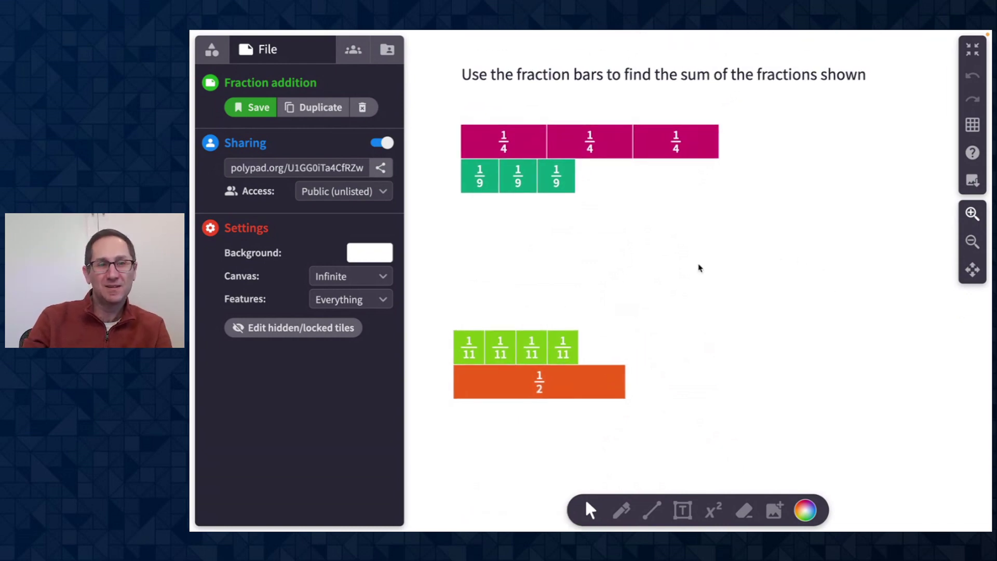
click(365, 280)
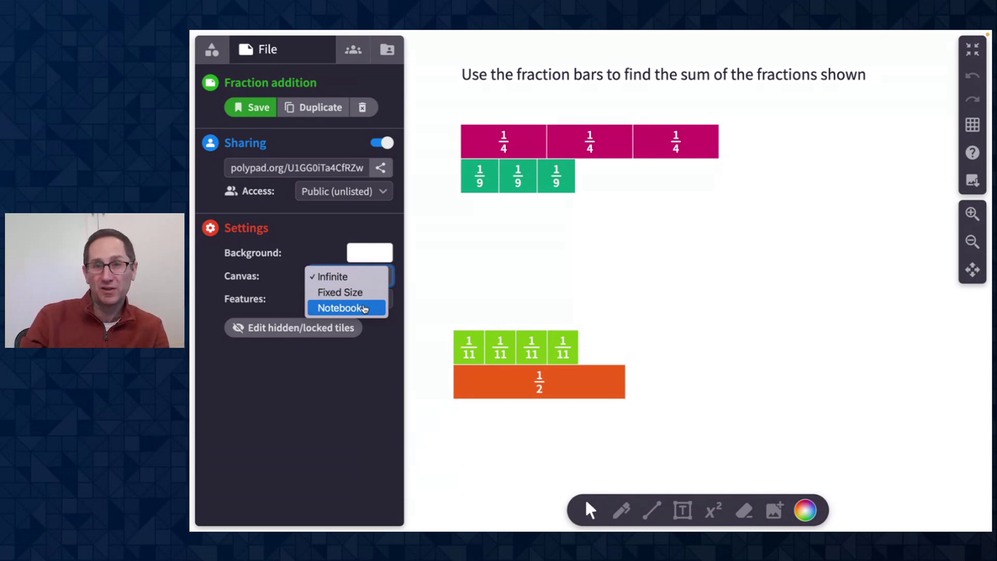
Switch the canvas to Notebook and move the instruction text to the top of the page
click(364, 309)
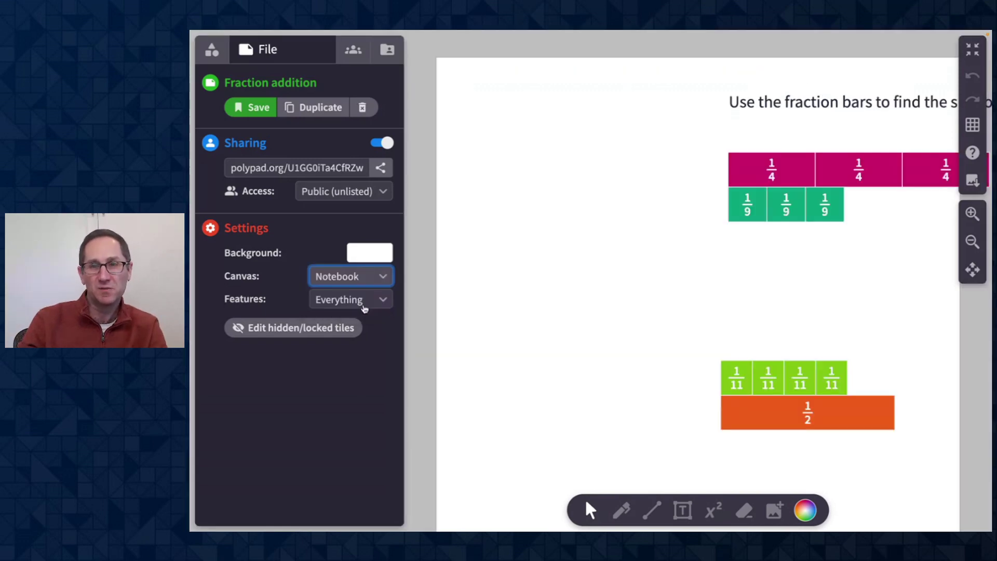
click(802, 102)
drag(803, 102, 617, 90)
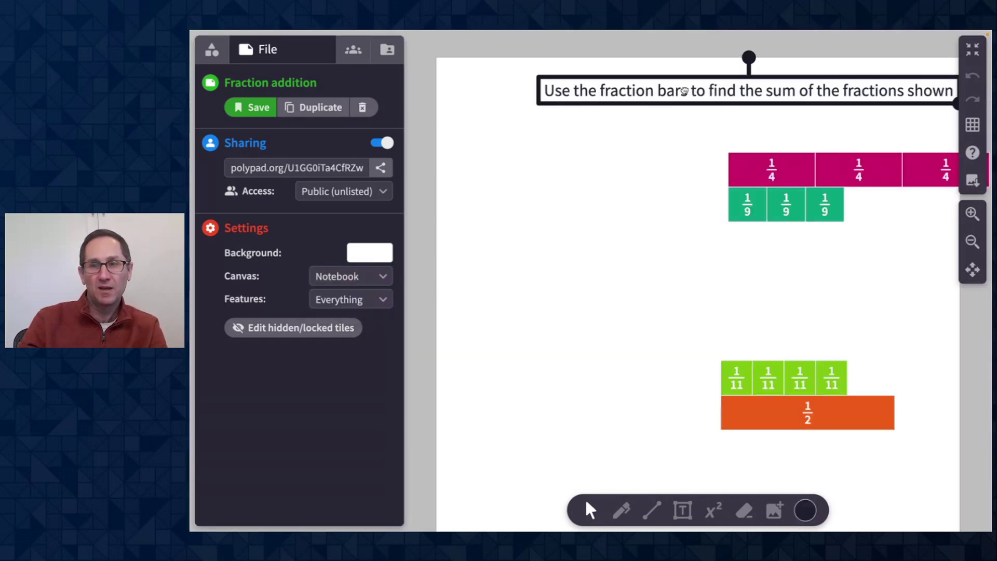
drag(702, 96, 646, 98)
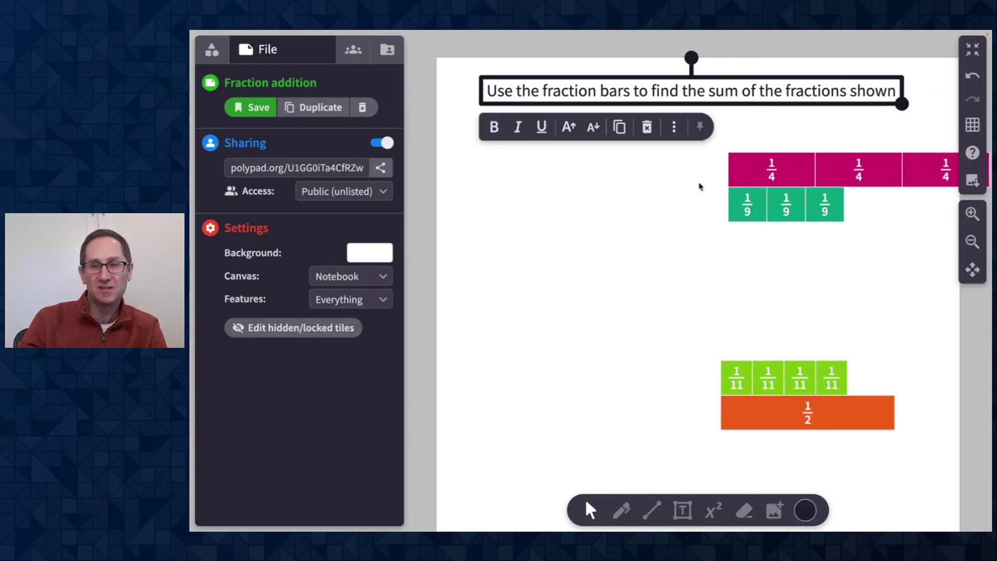
click(704, 155)
Move the 3/4+3/9, 4/11+1/2, 6/15+2/3 and 7/8+1/3 sums onto the page
click(789, 205)
drag(789, 205, 558, 213)
scroll(790, 278, down, 3)
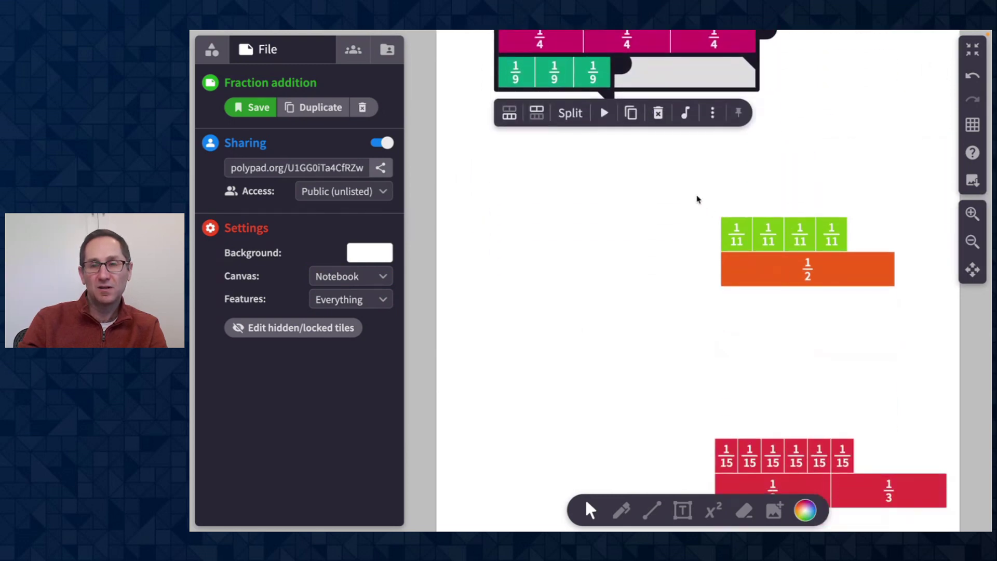
drag(784, 270, 557, 304)
scroll(757, 235, down, 5)
click(760, 265)
drag(761, 264, 551, 322)
scroll(686, 208, down, 5)
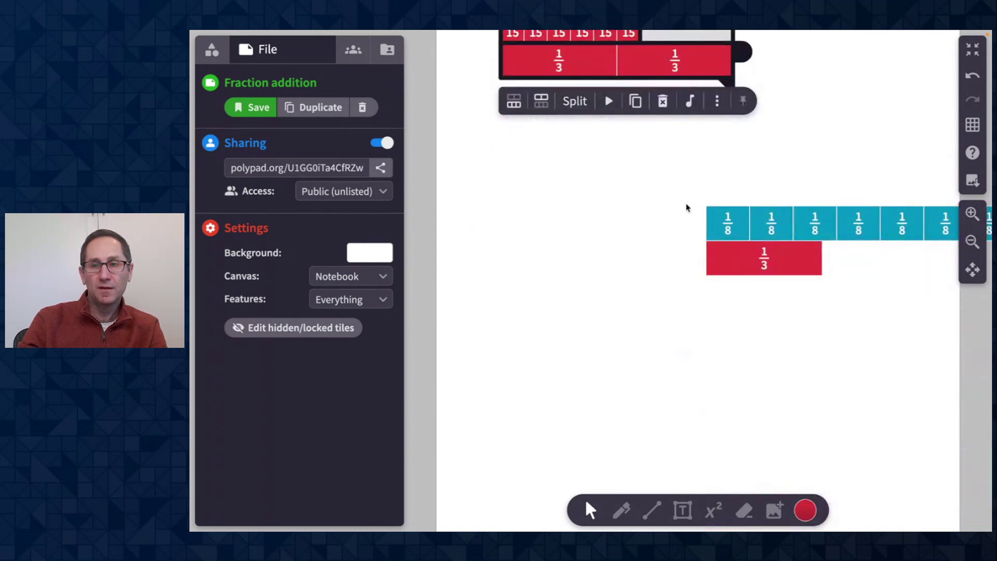
drag(757, 274, 540, 371)
Save the rearranged Fraction addition pad
scroll(808, 276, up, 10)
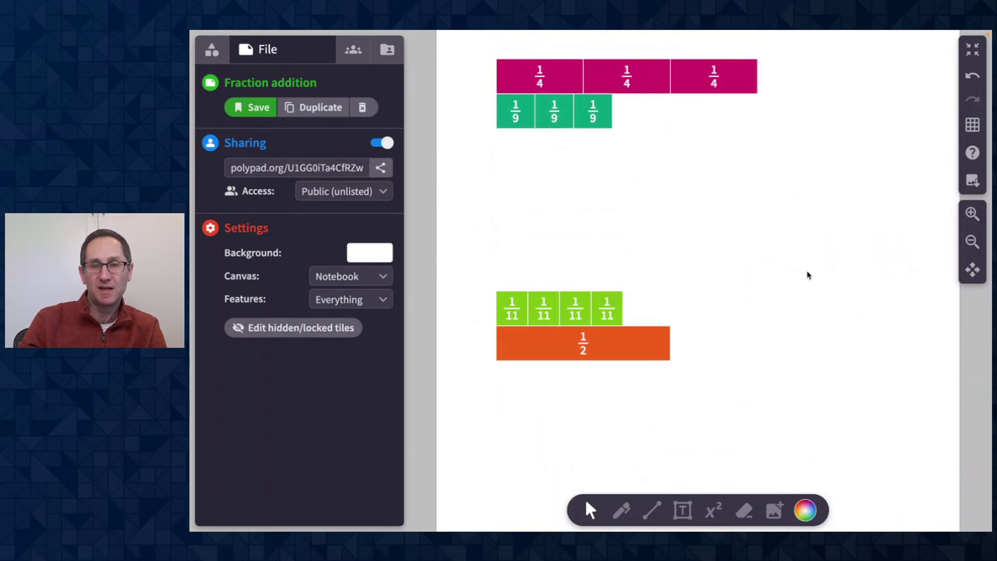
scroll(808, 276, up, 3)
click(681, 91)
click(260, 107)
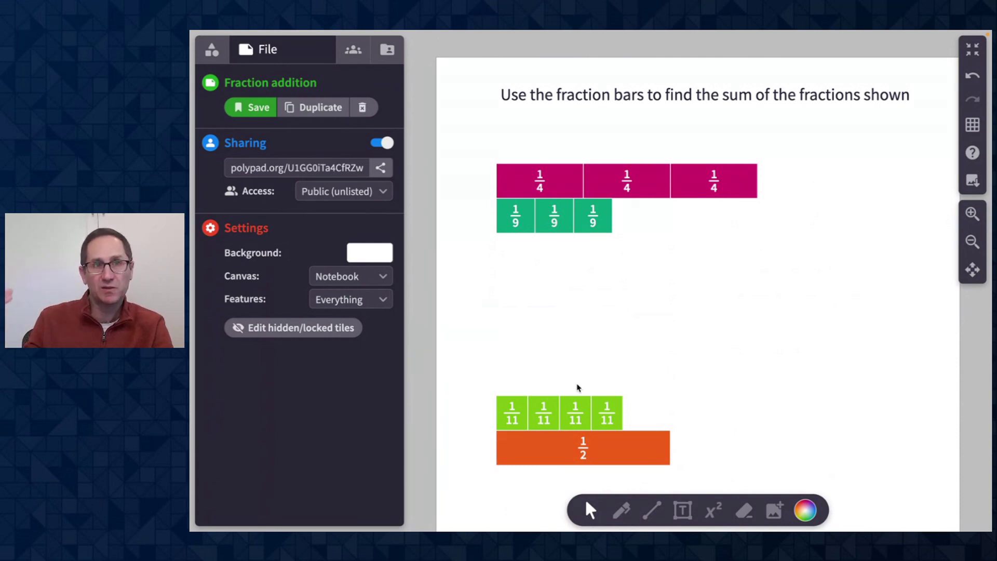
Reload to confirm the Fraction addition pad was saved, then open the pad Library
key(super+r)
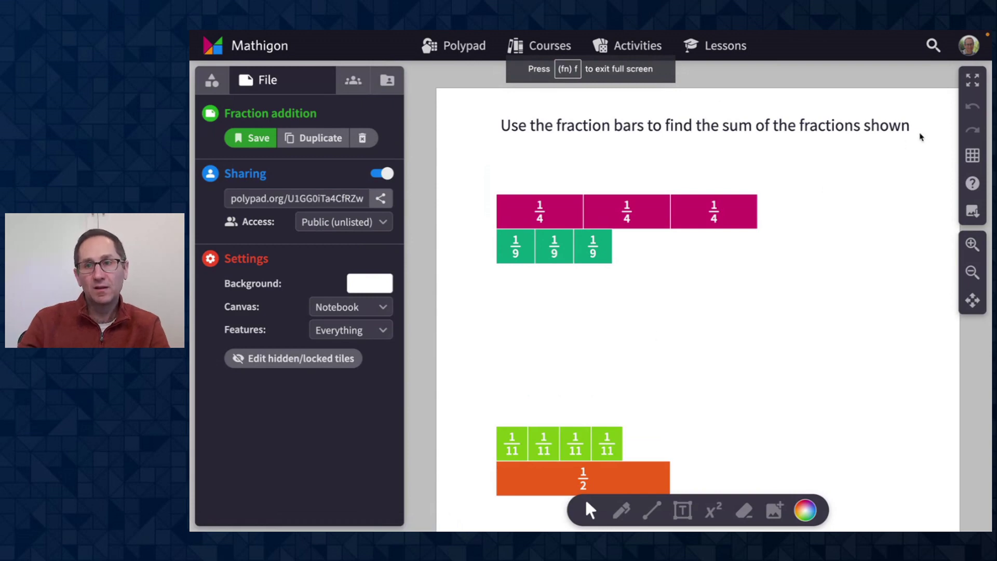
click(972, 80)
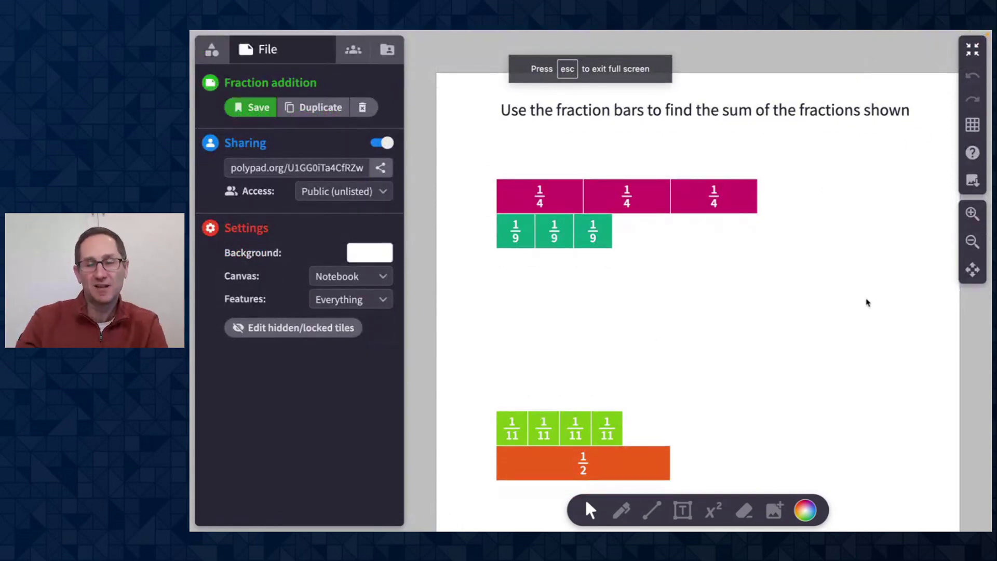
scroll(866, 303, down, 15)
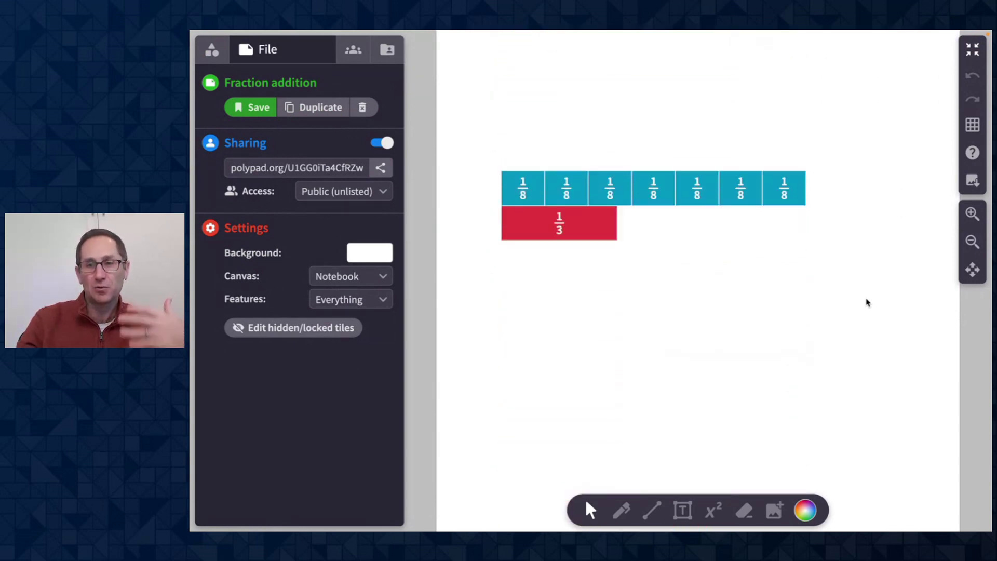
scroll(867, 302, down, 2)
scroll(867, 302, up, 15)
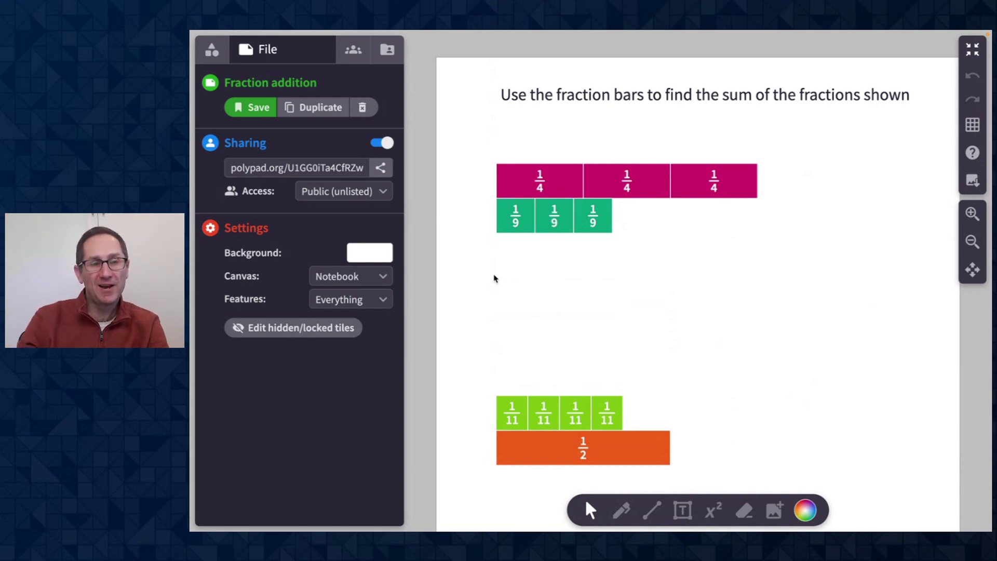
click(387, 50)
click(386, 81)
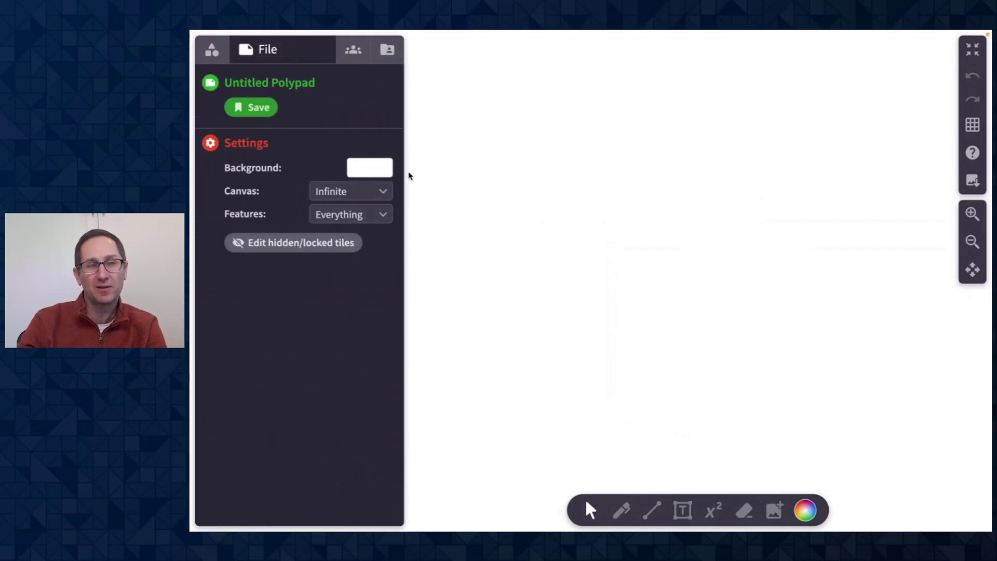
click(371, 173)
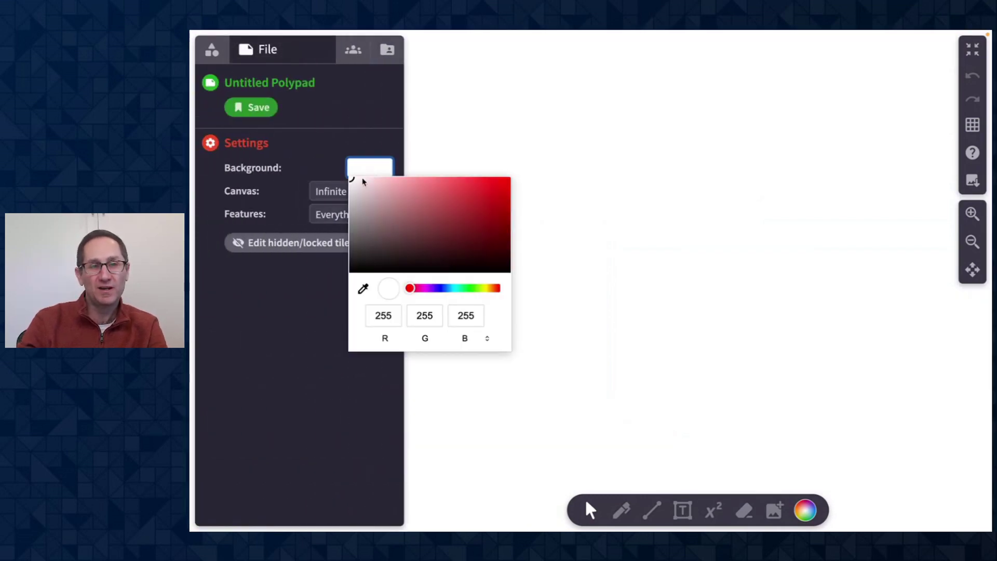
click(419, 202)
mouse_move(465, 212)
mouse_down()
mouse_move(440, 226)
mouse_move(359, 202)
mouse_move(425, 204)
mouse_move(405, 183)
mouse_move(416, 191)
mouse_up()
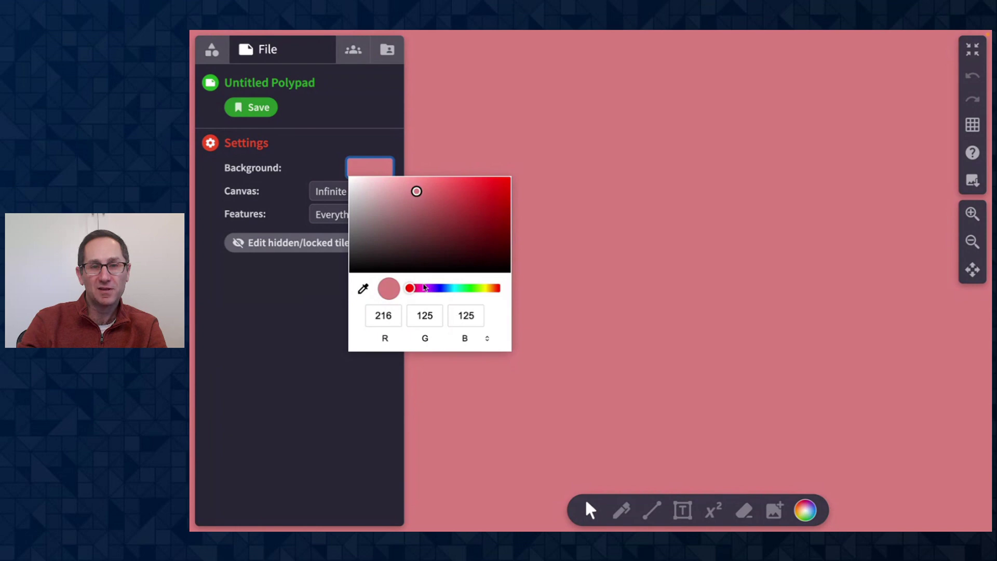
drag(410, 291, 463, 288)
mouse_move(416, 191)
mouse_down()
mouse_move(467, 216)
mouse_move(490, 186)
mouse_move(391, 189)
mouse_up()
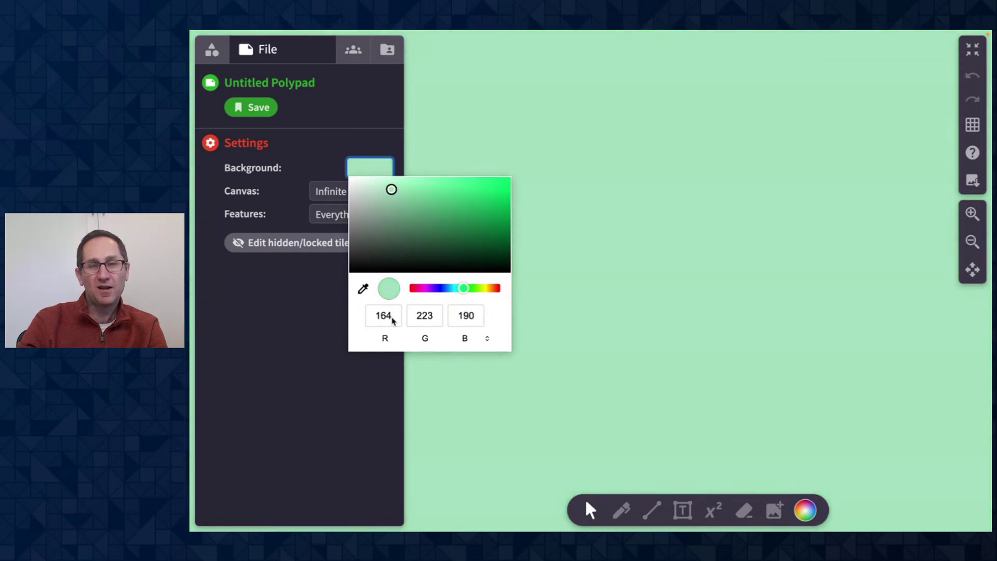
click(488, 339)
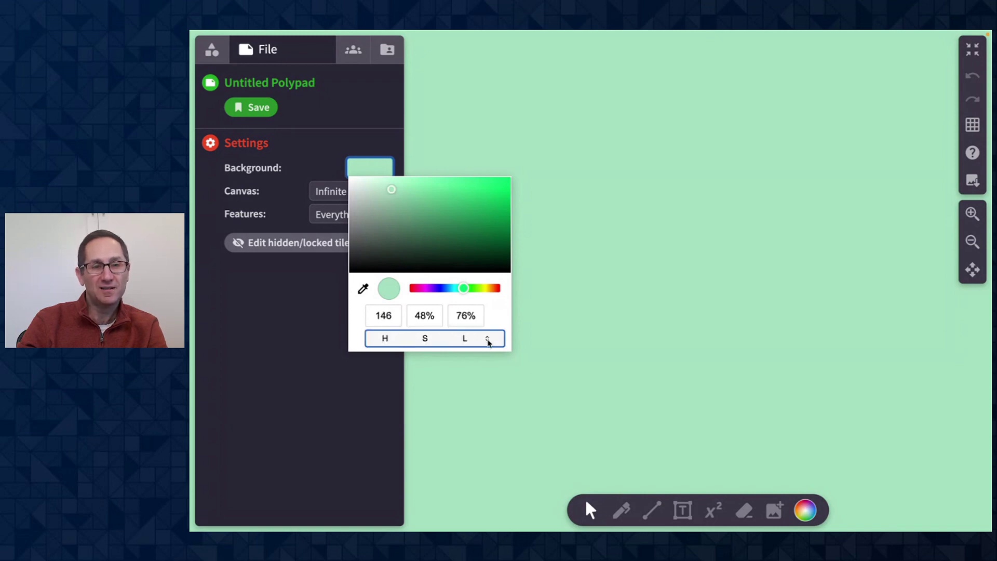
click(487, 339)
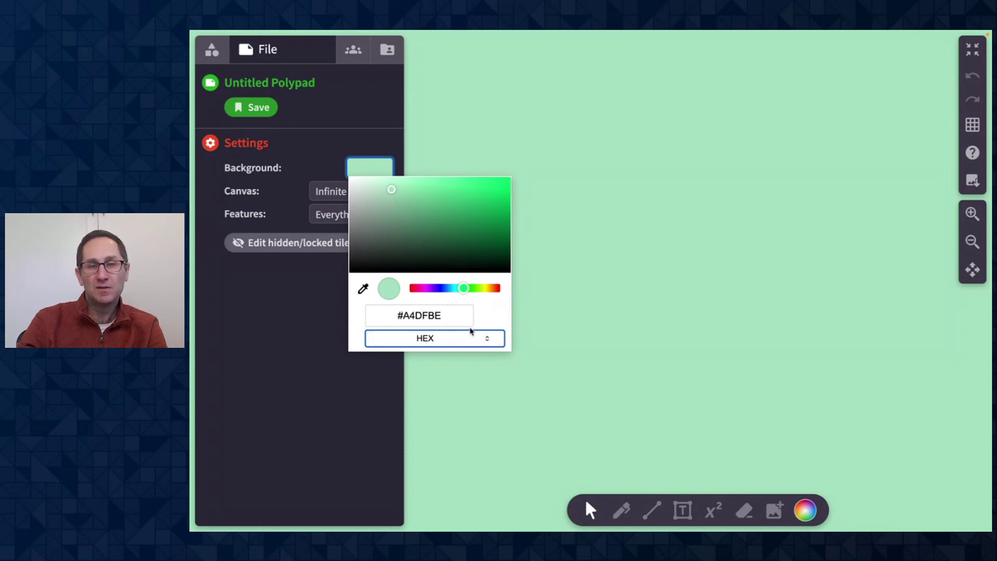
click(487, 339)
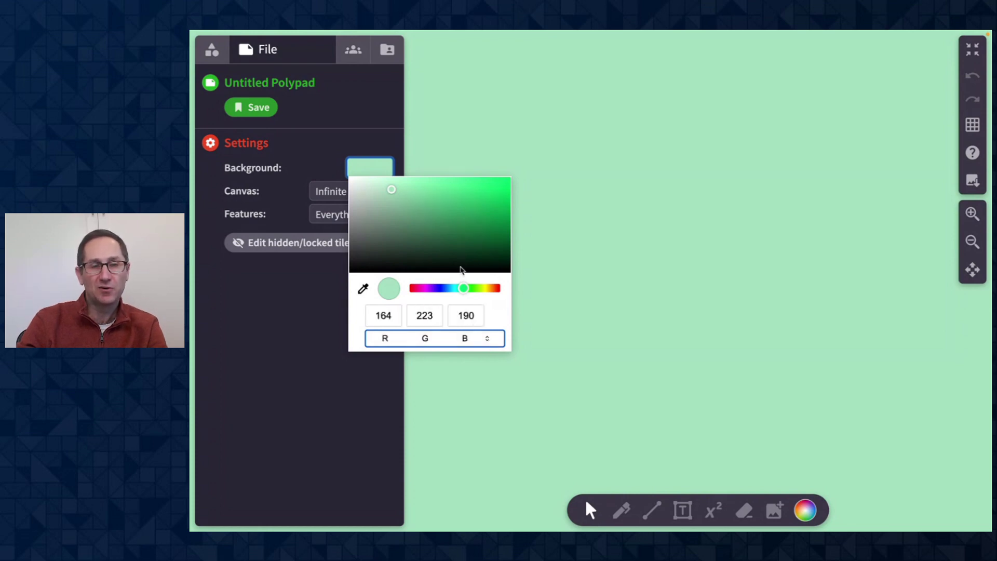
click(363, 289)
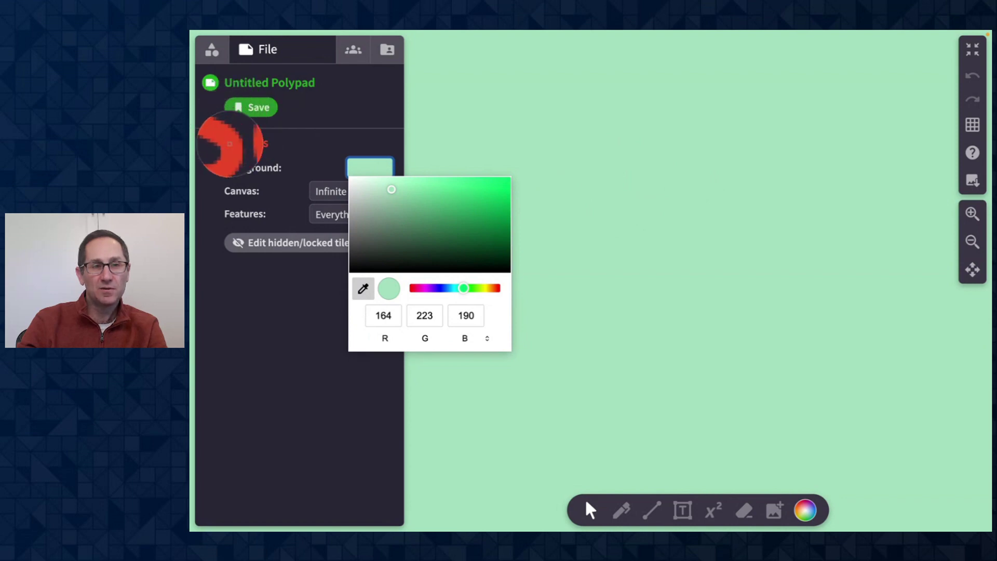
click(229, 144)
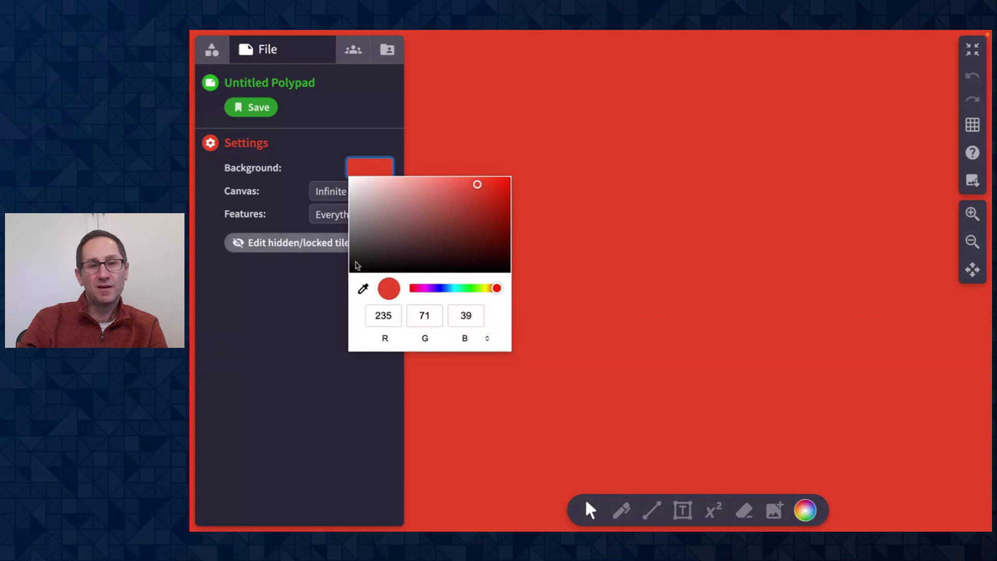
click(363, 289)
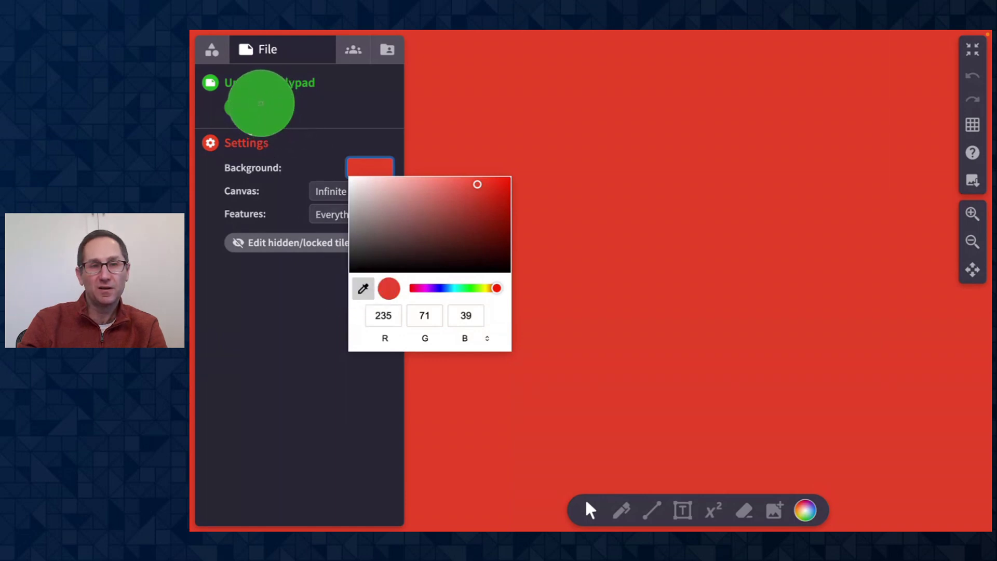
click(261, 106)
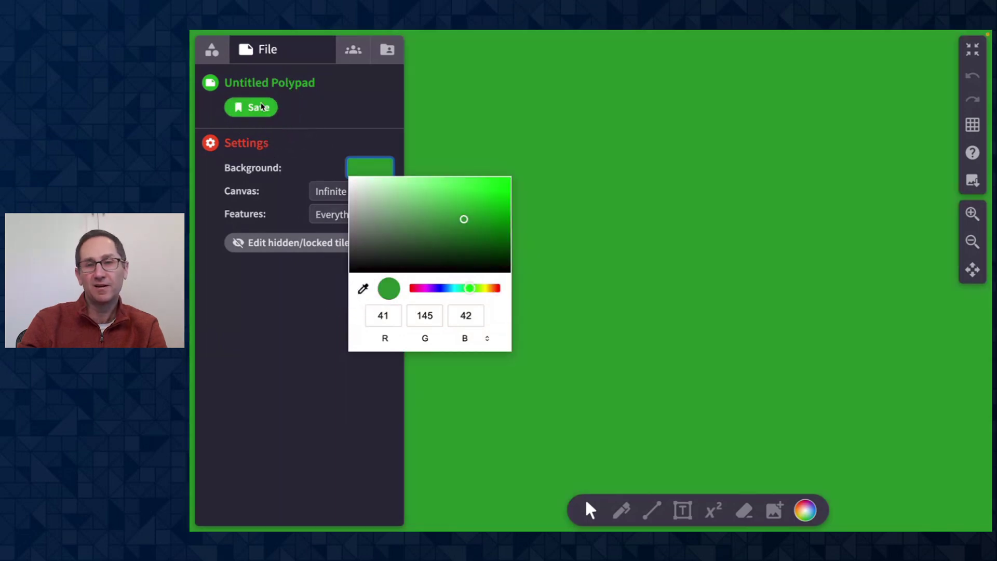
click(468, 155)
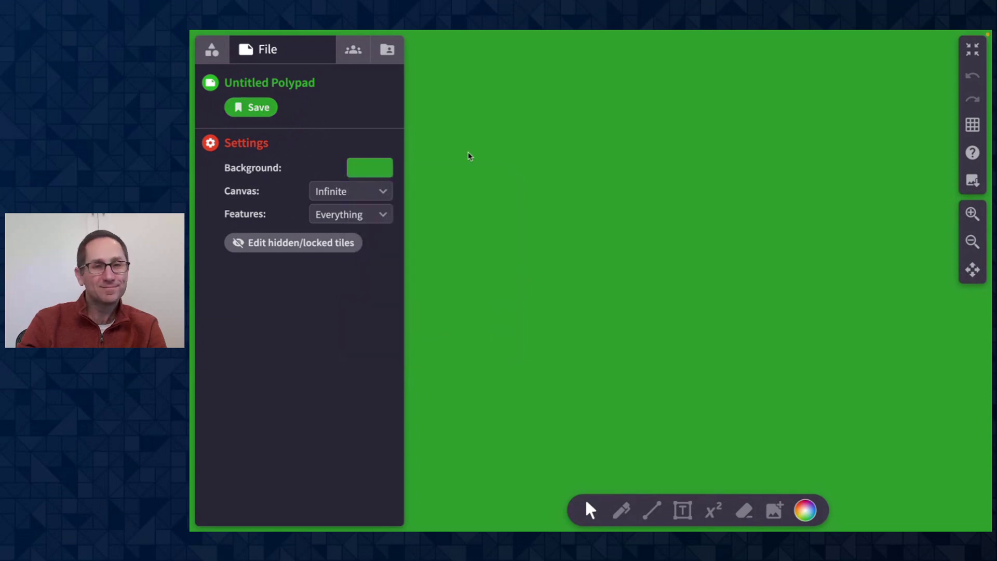
click(388, 56)
Start a new blank pad and place a thirds bar from Fractions > Fraction Bars on it
click(384, 82)
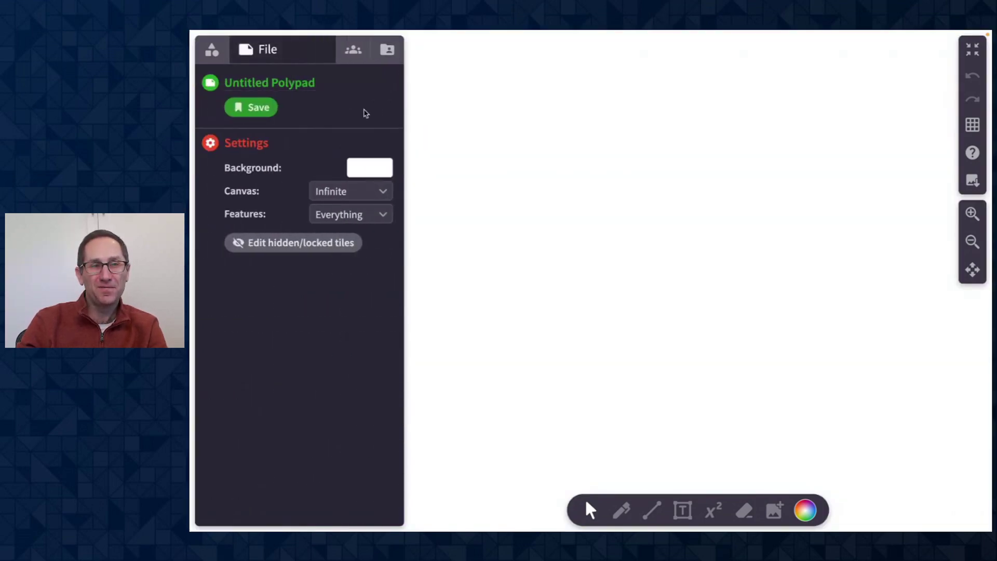
click(213, 51)
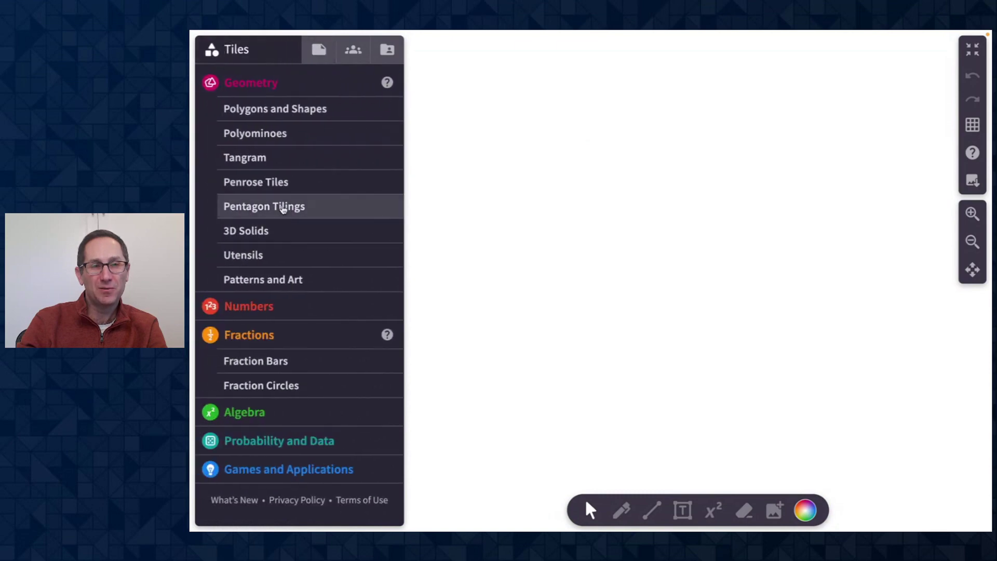
click(284, 361)
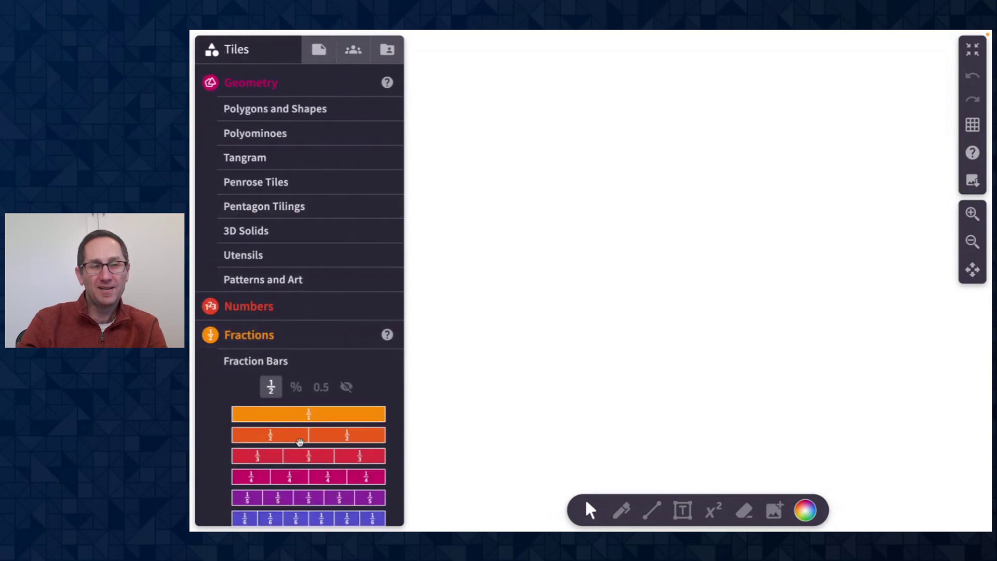
drag(299, 449, 631, 218)
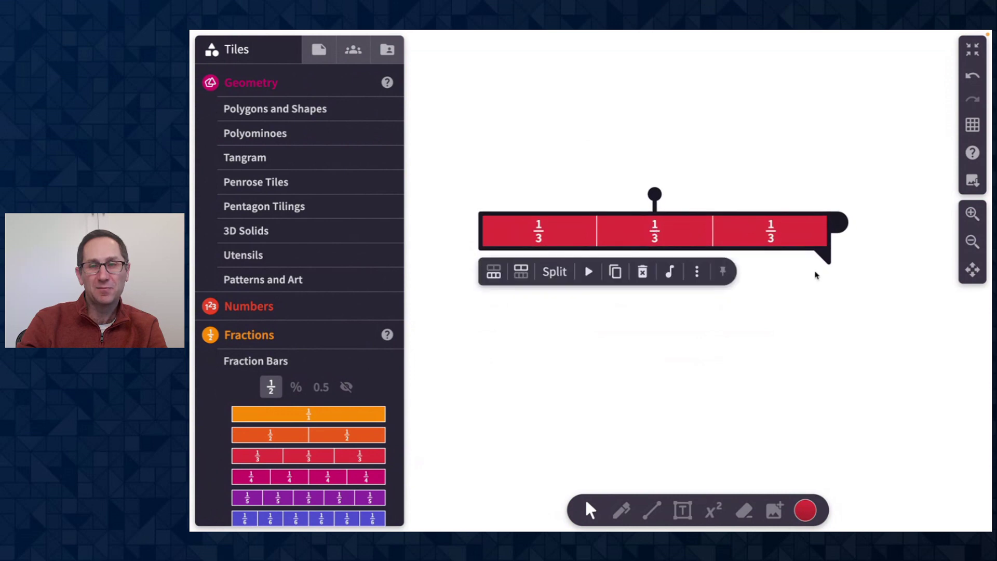
Zoom in on the thirds bar and open its three-dot settings menu
click(970, 214)
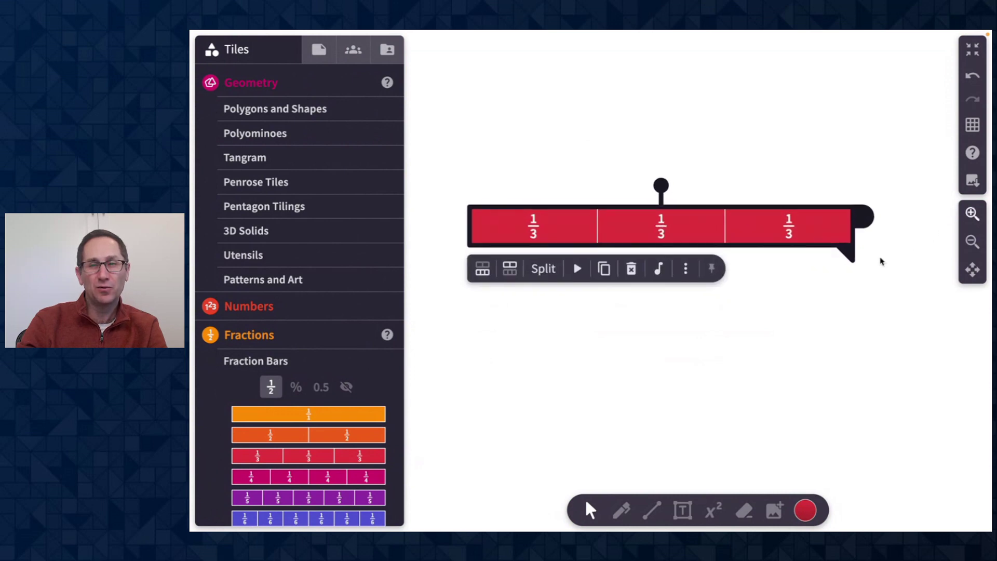
scroll(879, 260, down, 1)
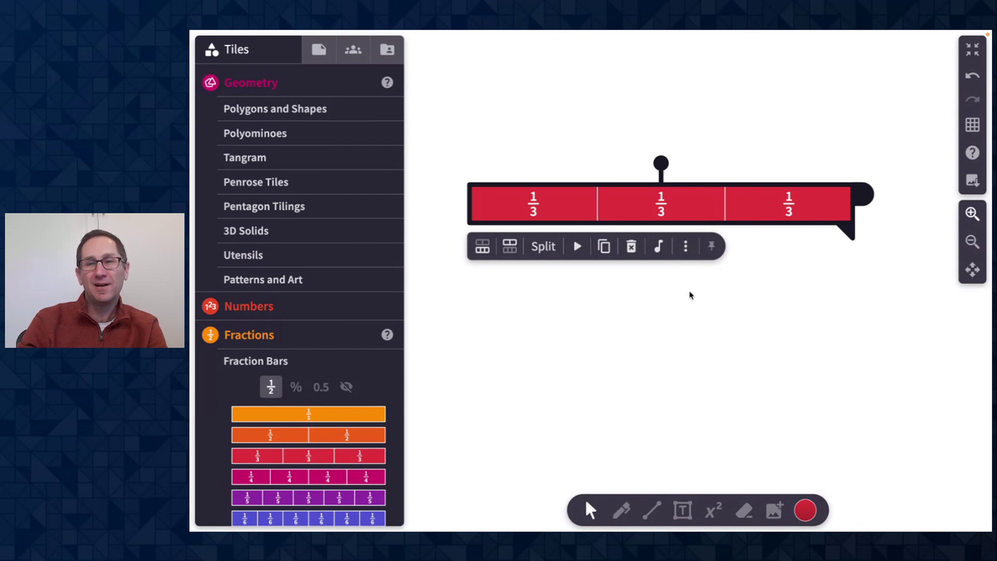
click(685, 247)
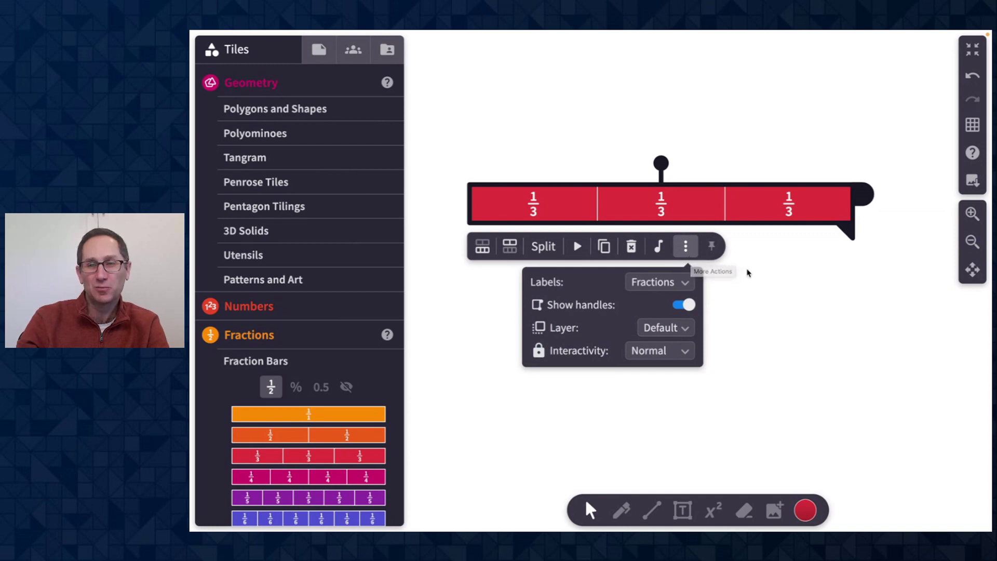
Deselect the thirds bar so its settings popup closes
click(786, 279)
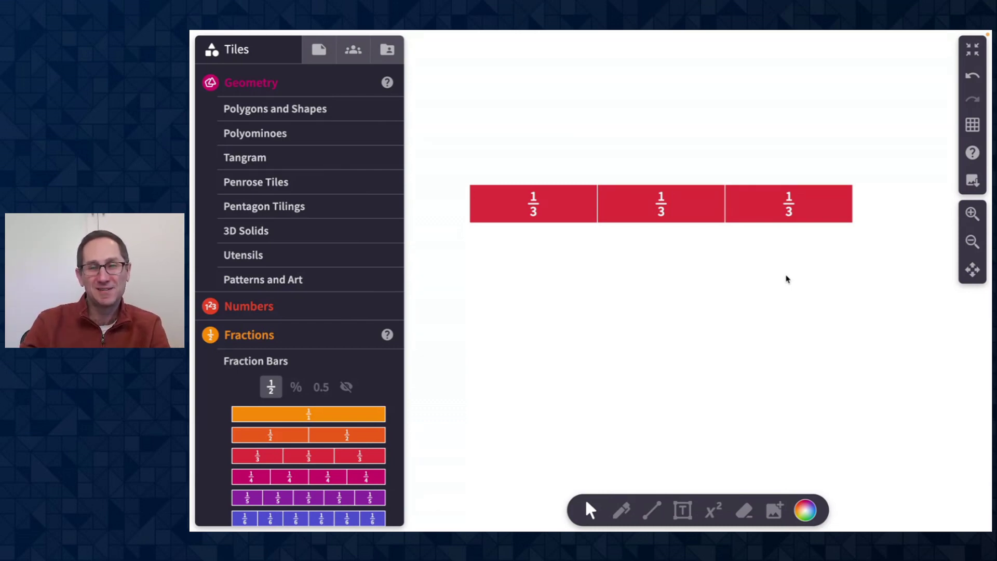
scroll(311, 202, down, 5)
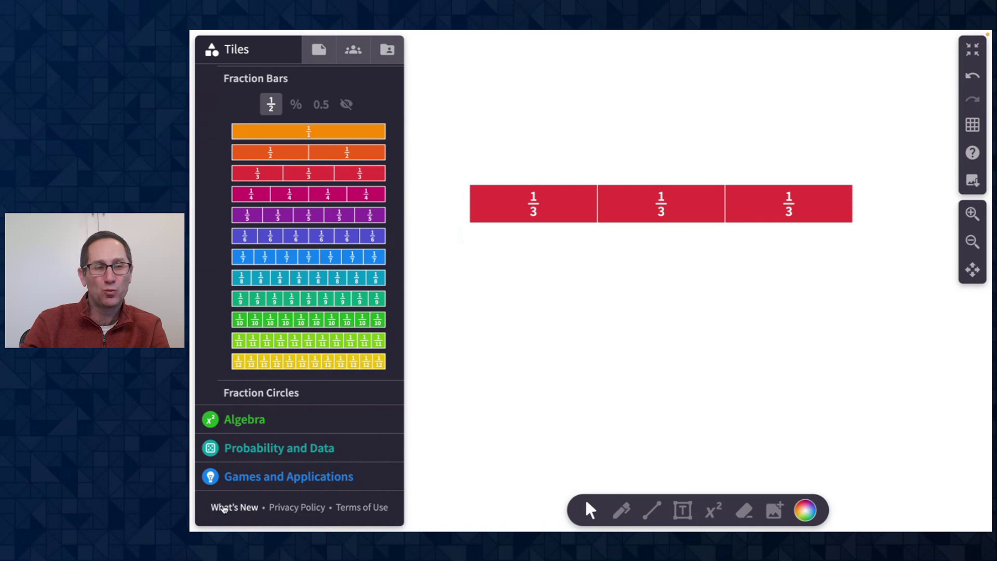
click(241, 508)
scroll(605, 202, down, 3)
scroll(605, 202, up, 3)
click(797, 90)
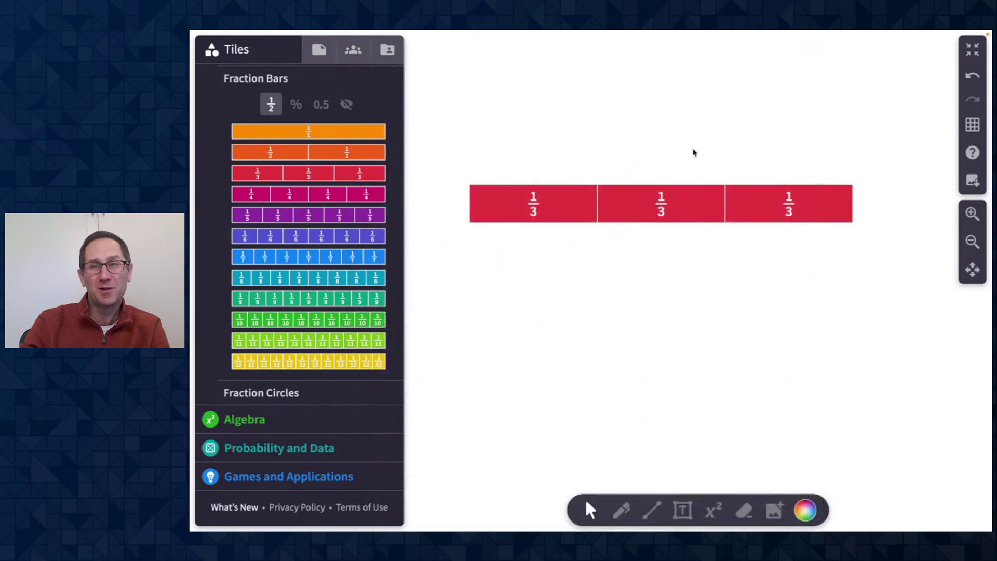